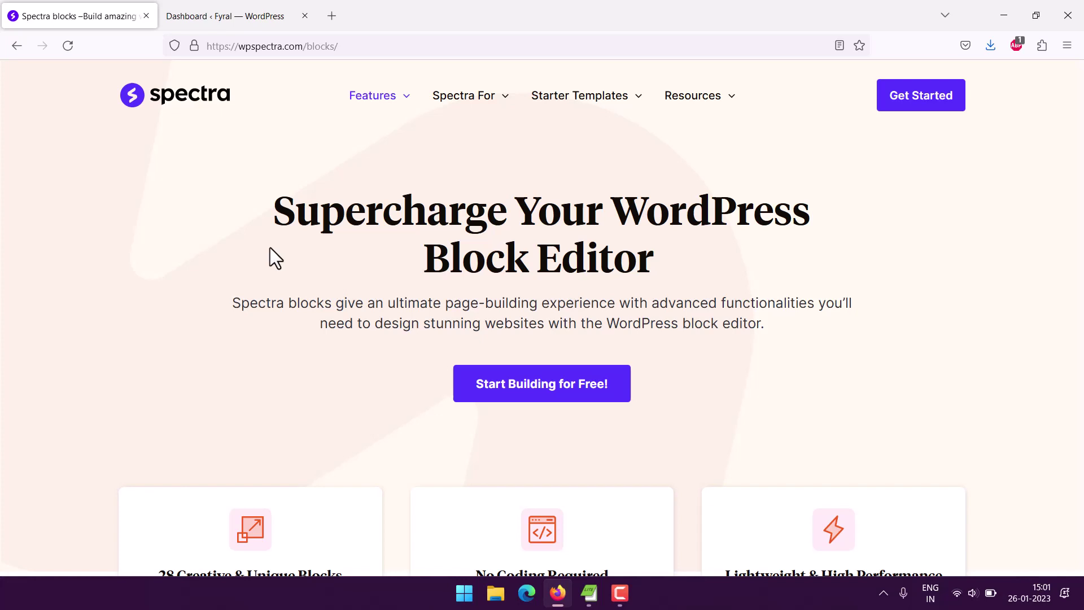
Step: Switch to the 'Dashboard ‹ Fyral — WordPress' browser tab
{"action": "left_click", "coordinate": [195, 21]}
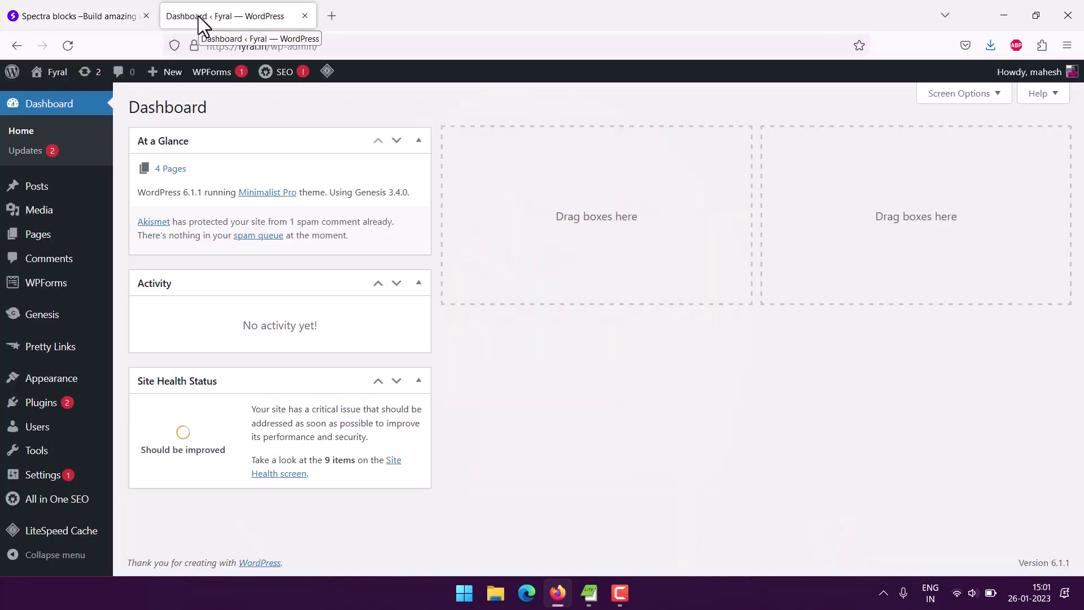
{"action": "mouse_move", "coordinate": [41, 404]}
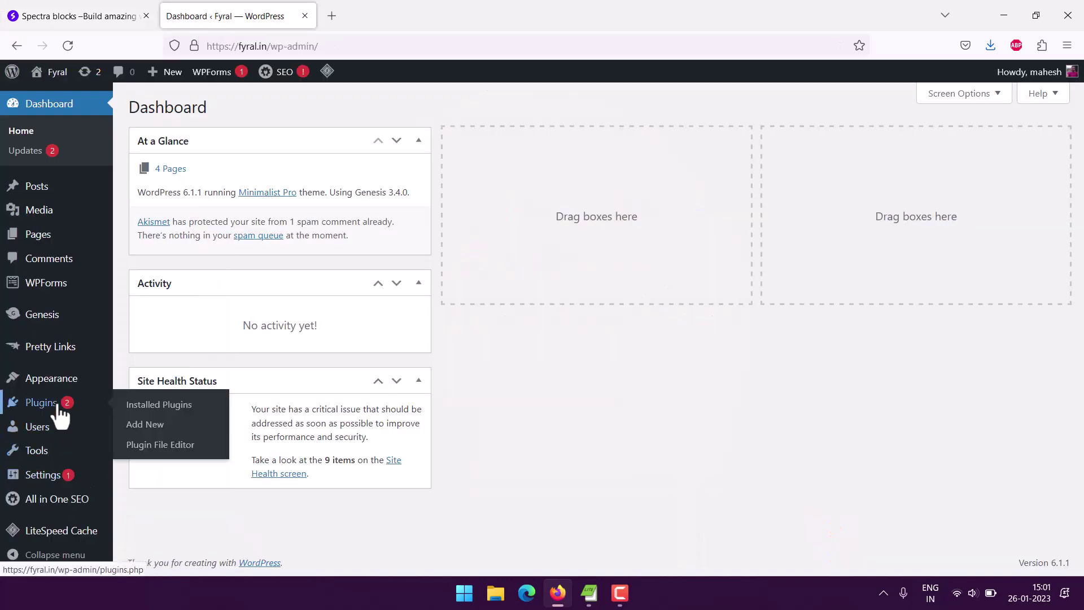
Step: Search plugins for 'spectra' to confirm it's installed, then go to the Pages list
{"action": "left_click", "coordinate": [142, 425]}
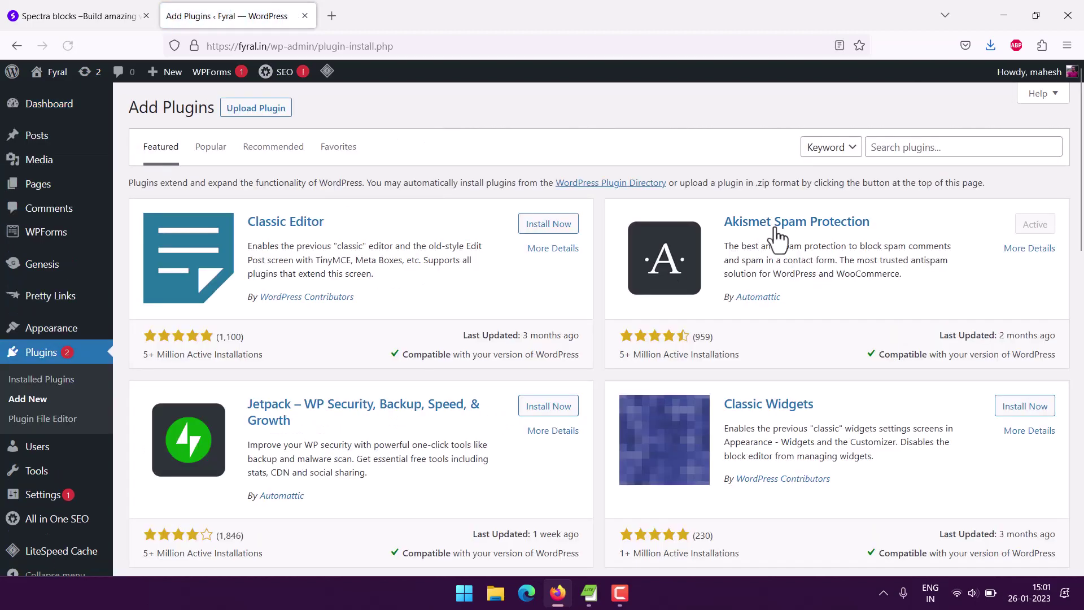
{"action": "left_click", "coordinate": [895, 148]}
{"action": "type", "text": "spectra"}
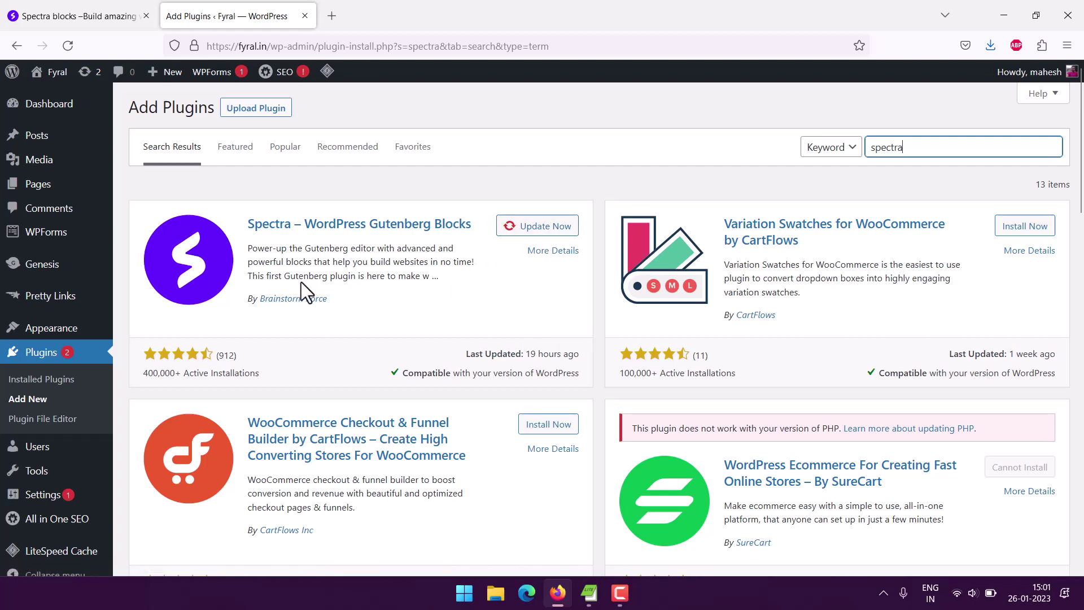
{"action": "mouse_move", "coordinate": [39, 184]}
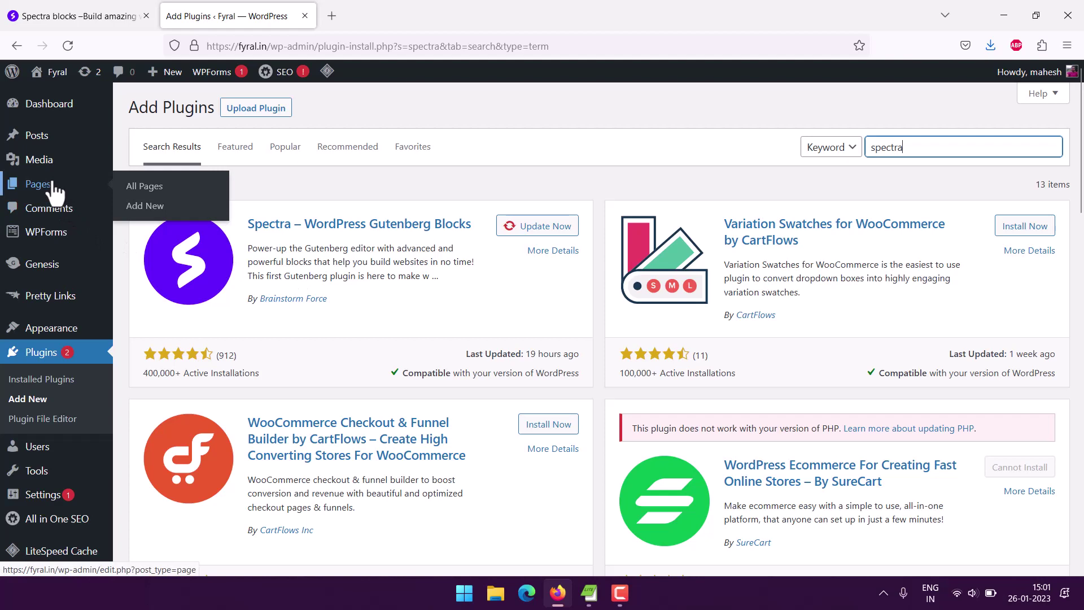
{"action": "left_click", "coordinate": [140, 188]}
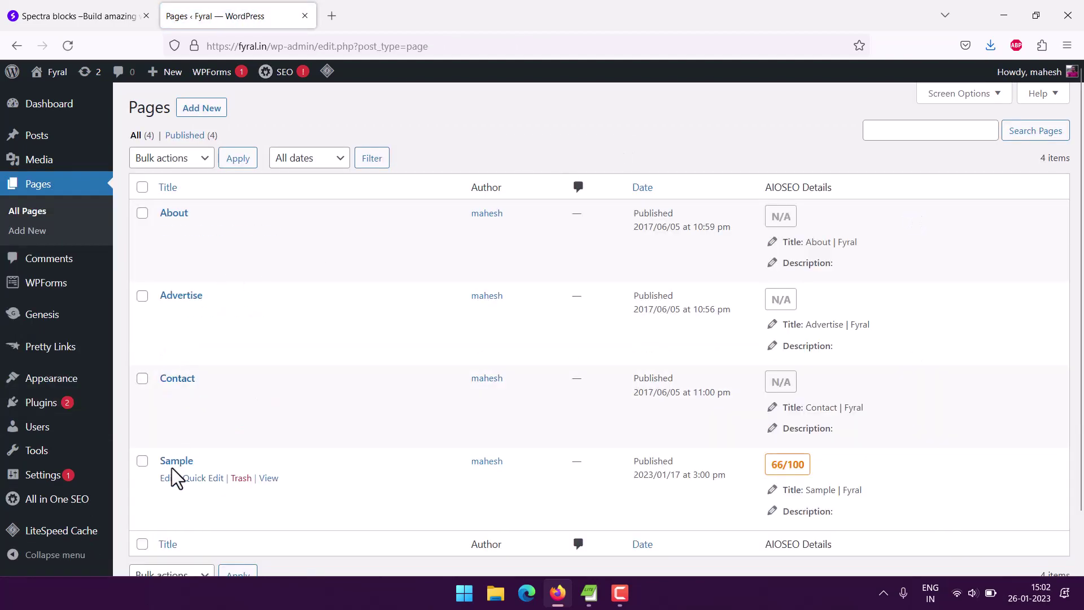
Step: Edit the Sample page and select the empty paragraph block below the FAQ accordion
{"action": "left_click", "coordinate": [168, 478]}
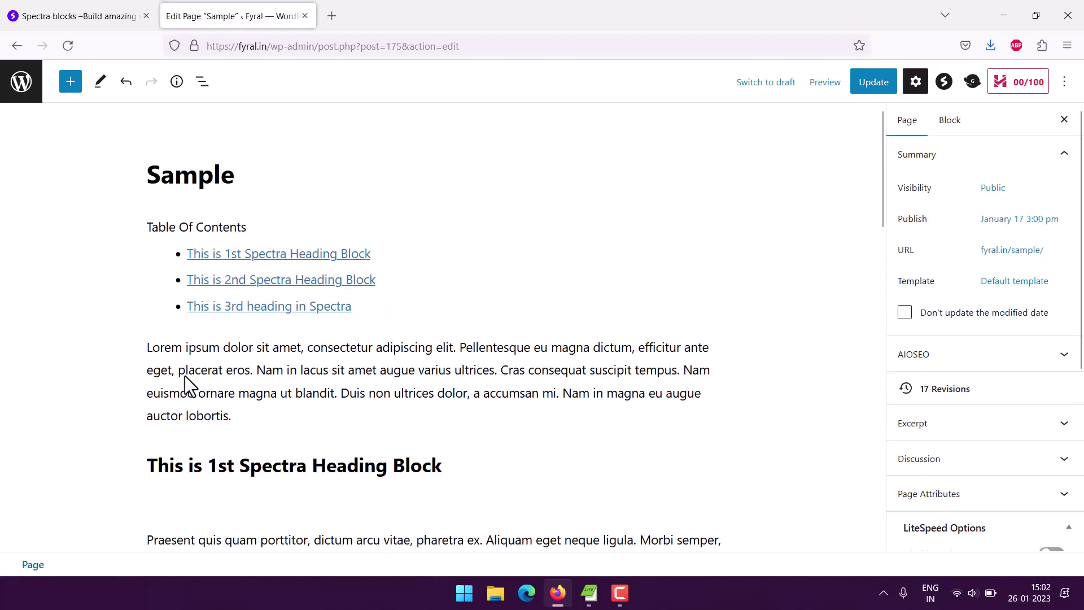
{"action": "scroll", "coordinate": [501, 320], "scroll_direction": "down", "scroll_amount": 5}
{"action": "scroll", "coordinate": [500, 320], "scroll_direction": "down", "scroll_amount": 10}
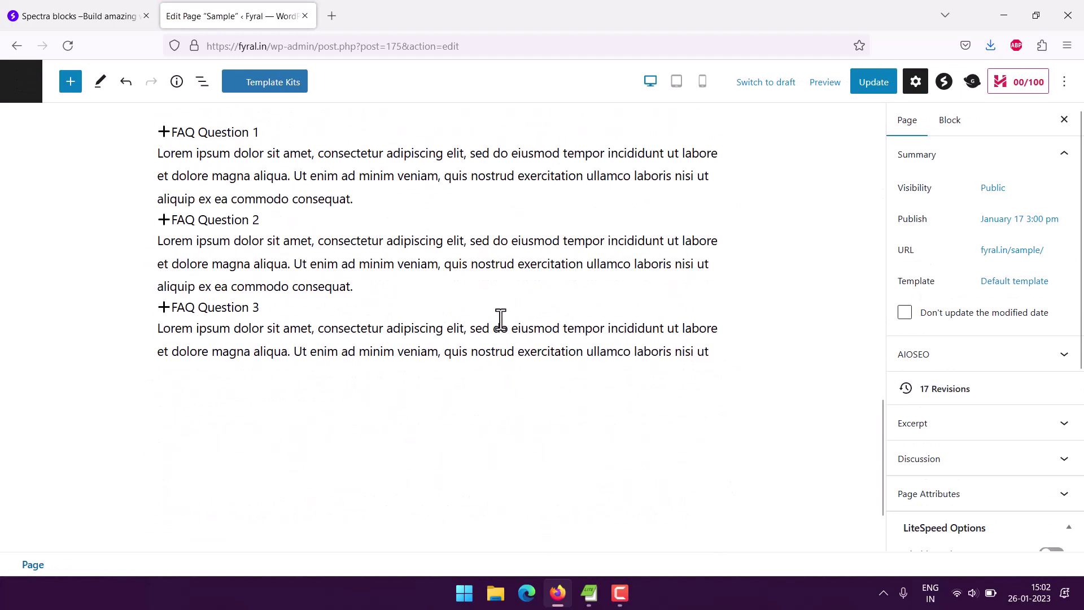
{"action": "scroll", "coordinate": [500, 320], "scroll_direction": "down", "scroll_amount": 3}
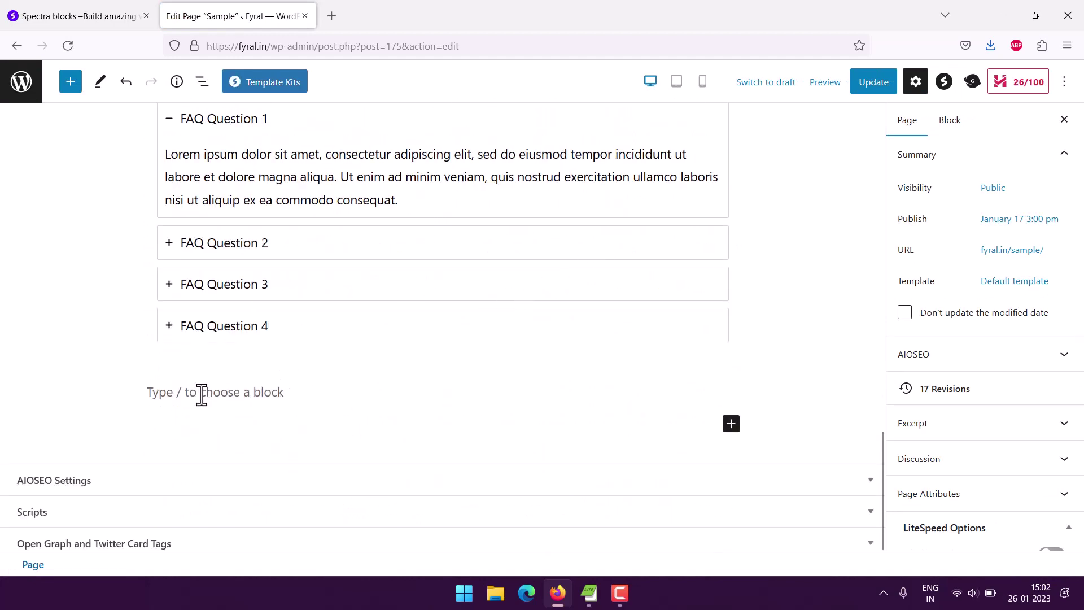
{"action": "left_click", "coordinate": [202, 393]}
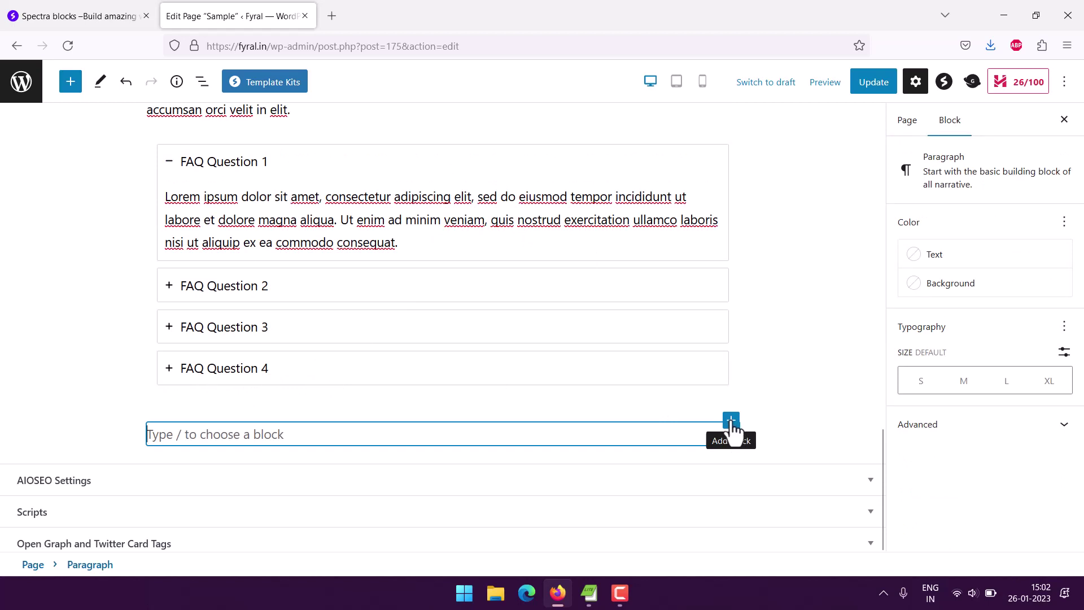
Step: Add a Spectra Form block below the FAQ using the Simple Contact Form template
{"action": "left_click", "coordinate": [731, 421]}
{"action": "left_click", "coordinate": [850, 393]}
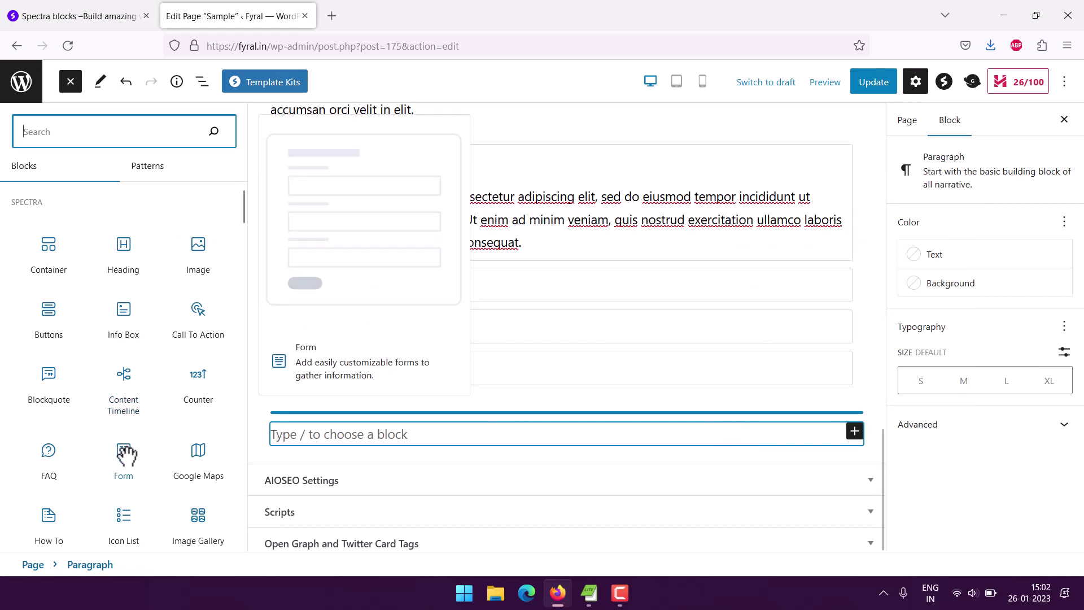
{"action": "left_click_drag", "start_coordinate": [124, 455], "coordinate": [429, 450]}
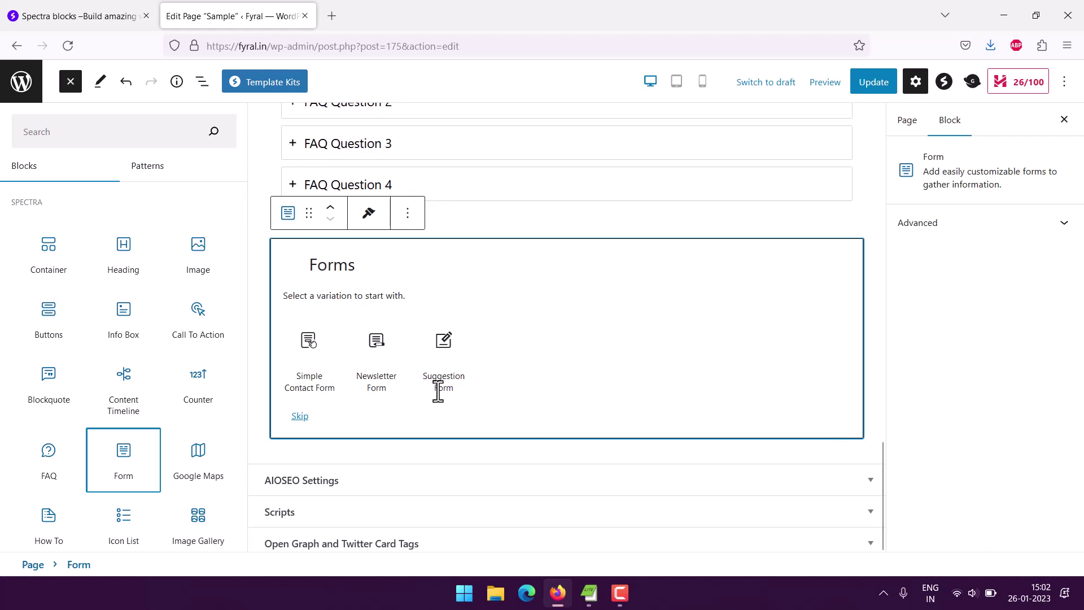
{"action": "left_click", "coordinate": [309, 342]}
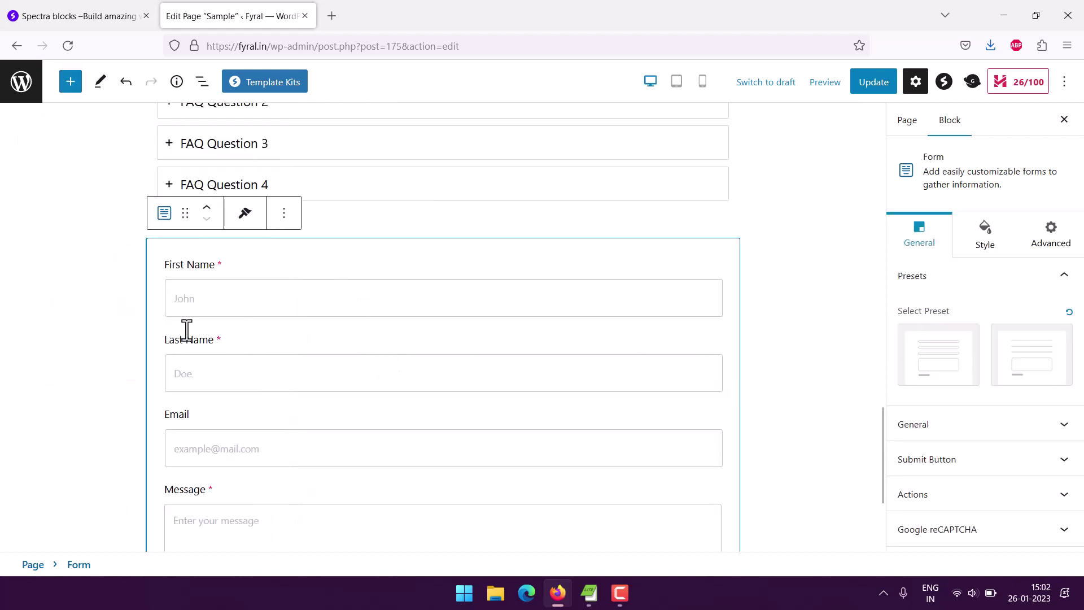
{"action": "scroll", "coordinate": [28, 287], "scroll_direction": "down", "scroll_amount": 4}
{"action": "scroll", "coordinate": [294, 333], "scroll_direction": "up", "scroll_amount": 1}
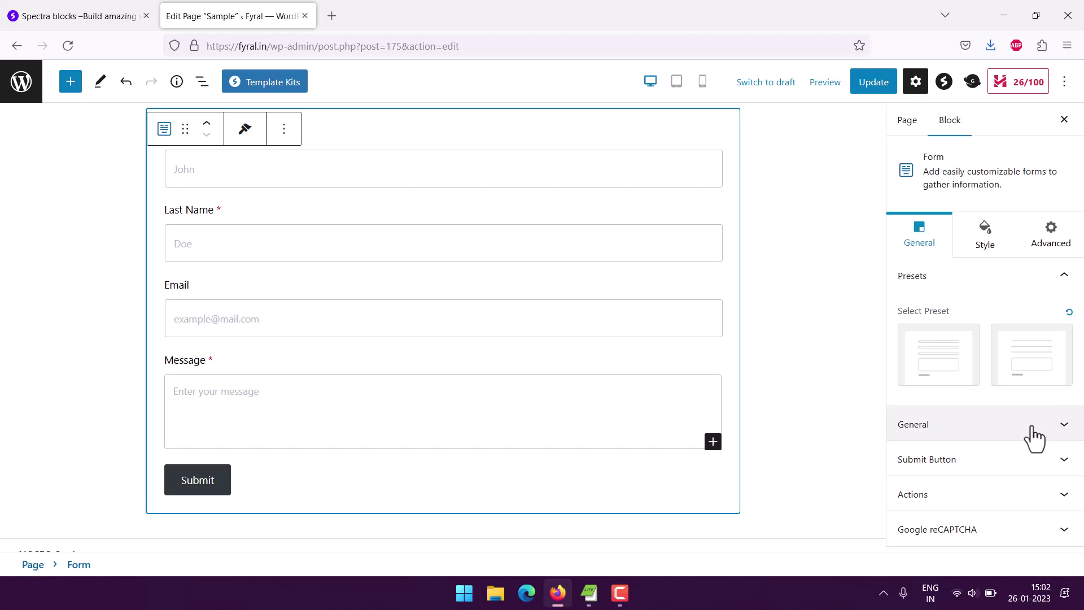
{"action": "left_click", "coordinate": [991, 495]}
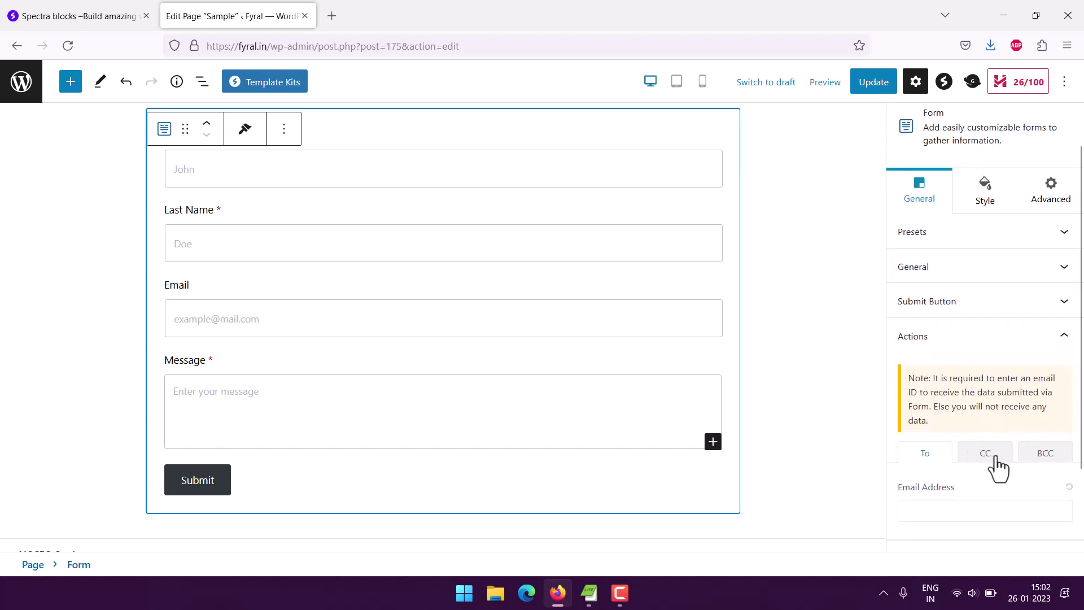
{"action": "scroll", "coordinate": [997, 467], "scroll_direction": "down", "scroll_amount": 2}
{"action": "left_click", "coordinate": [905, 437]}
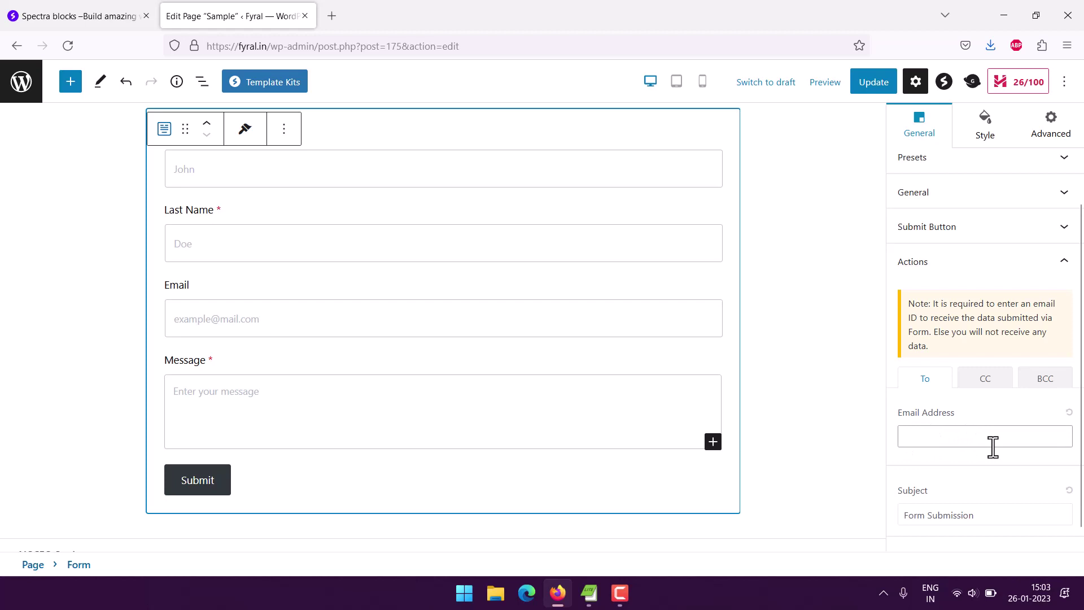
{"action": "scroll", "coordinate": [992, 446], "scroll_direction": "down", "scroll_amount": 1}
{"action": "left_click_drag", "start_coordinate": [934, 497], "coordinate": [976, 496]}
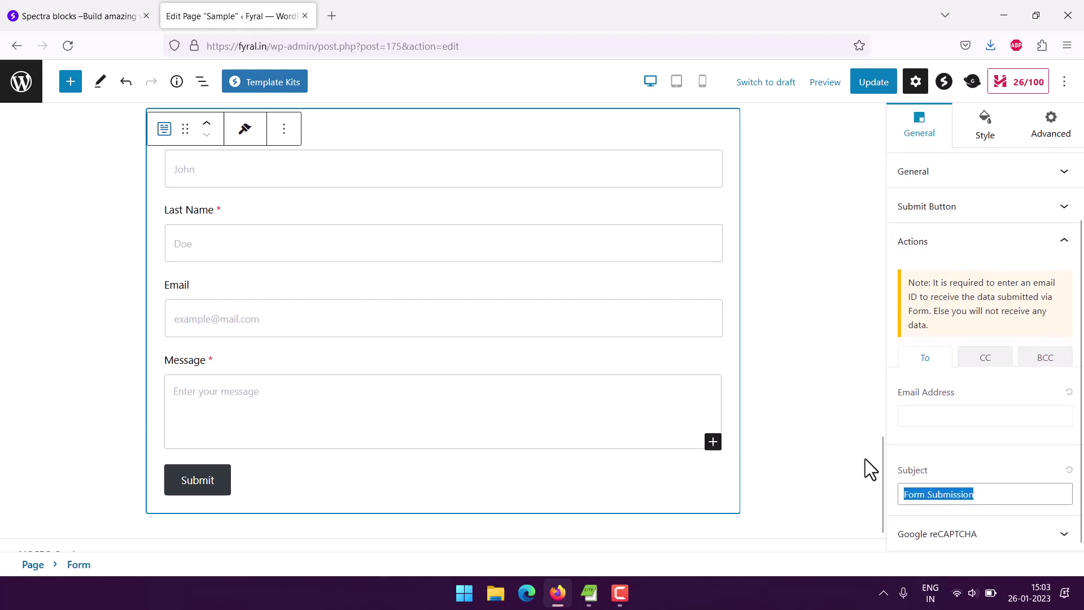
{"action": "left_click", "coordinate": [1002, 534]}
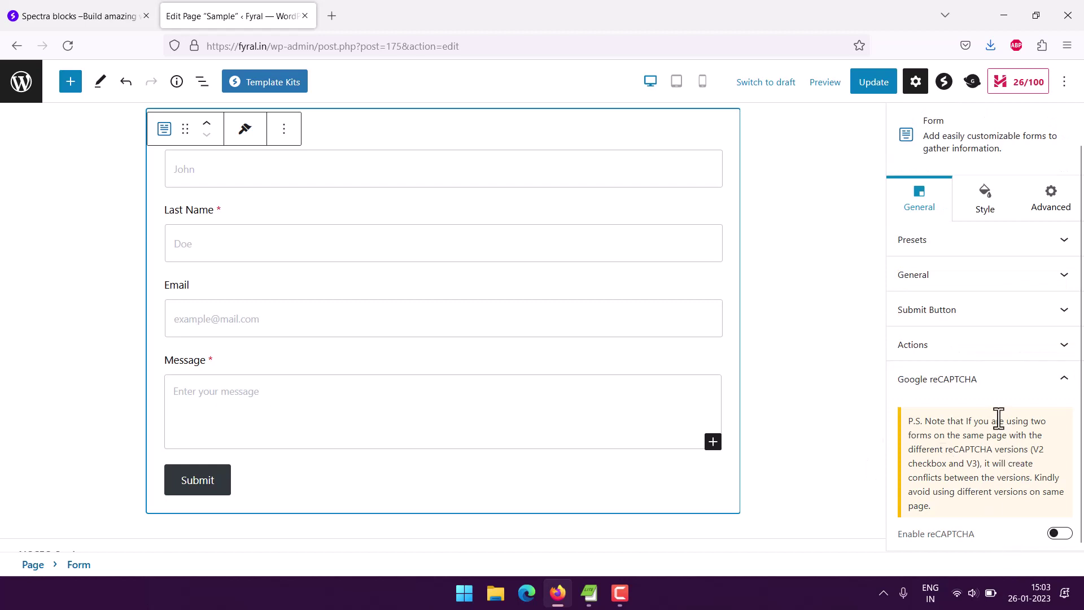
{"action": "left_click", "coordinate": [956, 248]}
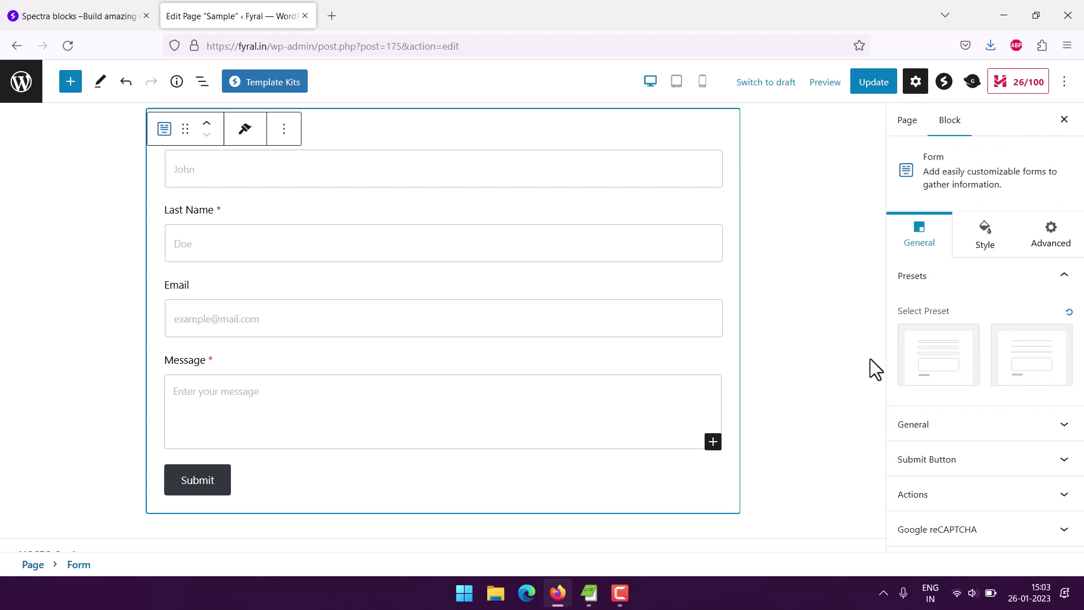
Step: Try the underline form style preset, then switch the form back to boxed input fields
{"action": "left_click", "coordinate": [1014, 373]}
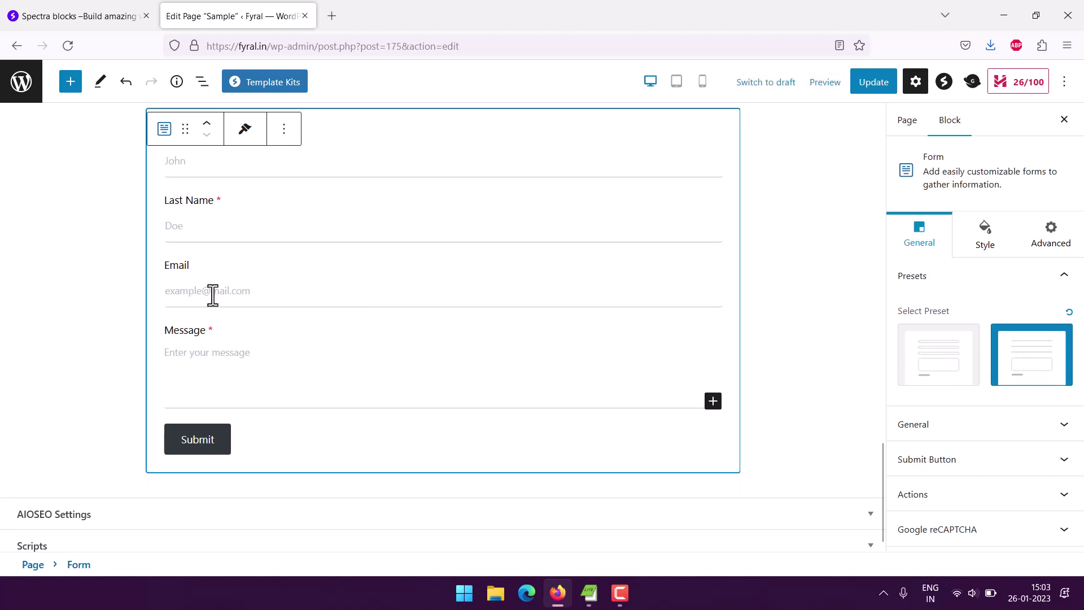
{"action": "left_click", "coordinate": [232, 300]}
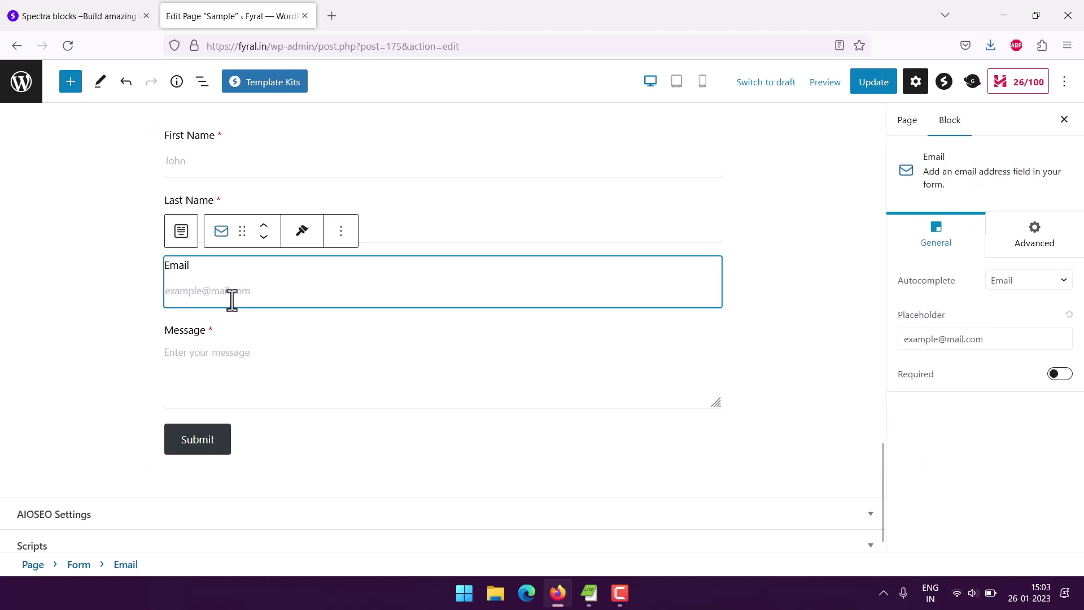
{"action": "left_click", "coordinate": [82, 267]}
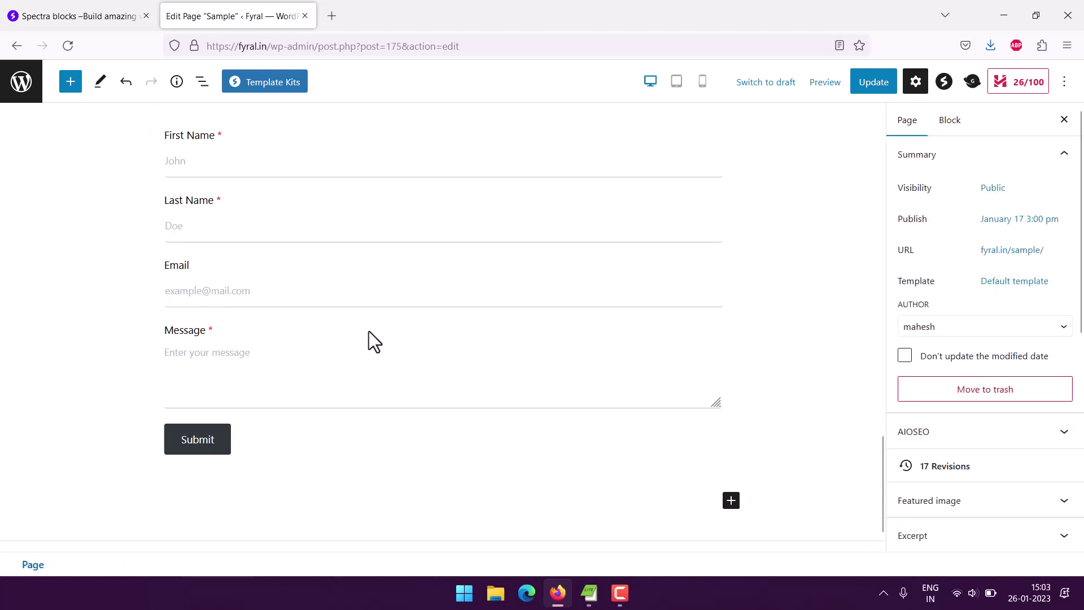
{"action": "left_click", "coordinate": [370, 356]}
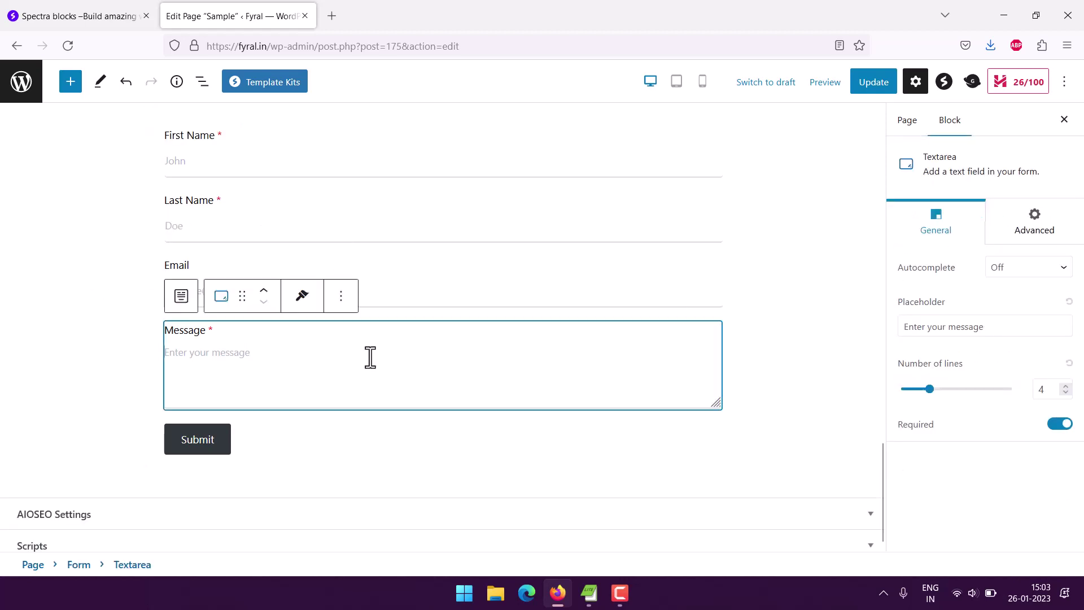
{"action": "left_click", "coordinate": [654, 456]}
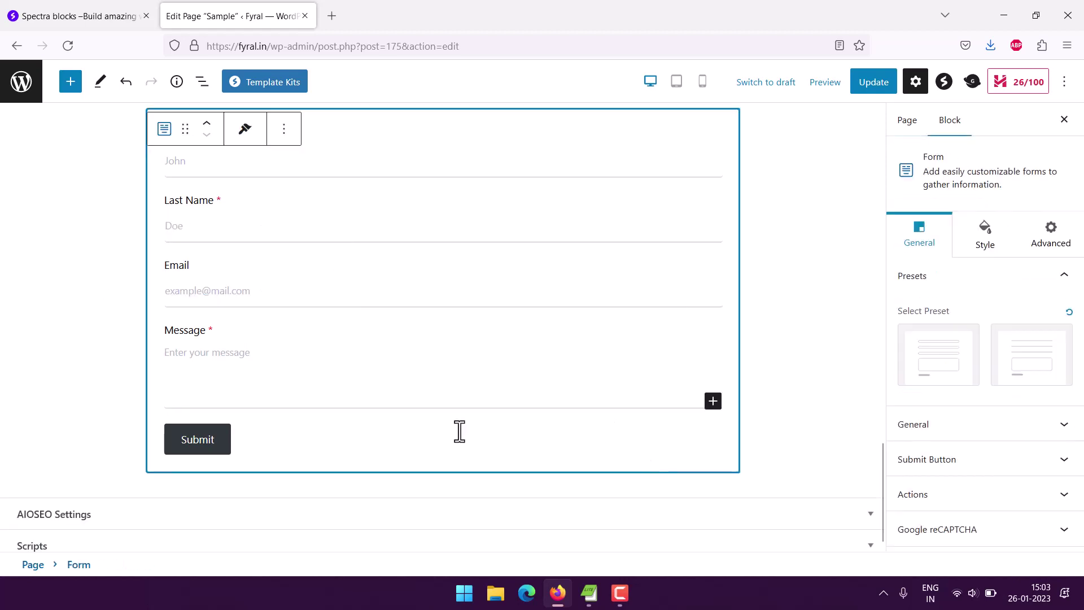
{"action": "left_click", "coordinate": [930, 378]}
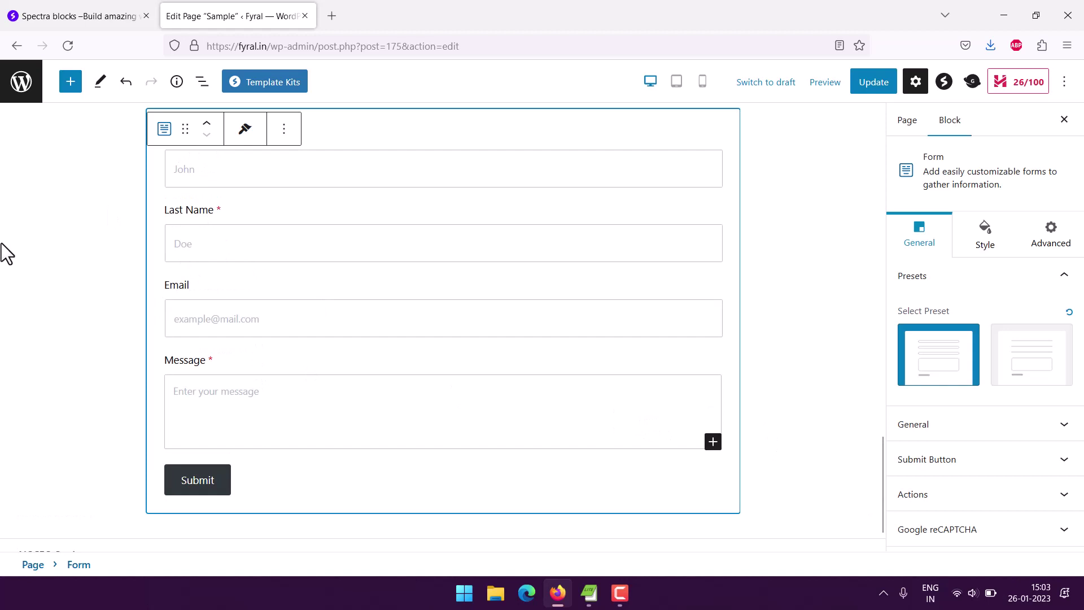
{"action": "scroll", "coordinate": [5, 252], "scroll_direction": "up", "scroll_amount": 2}
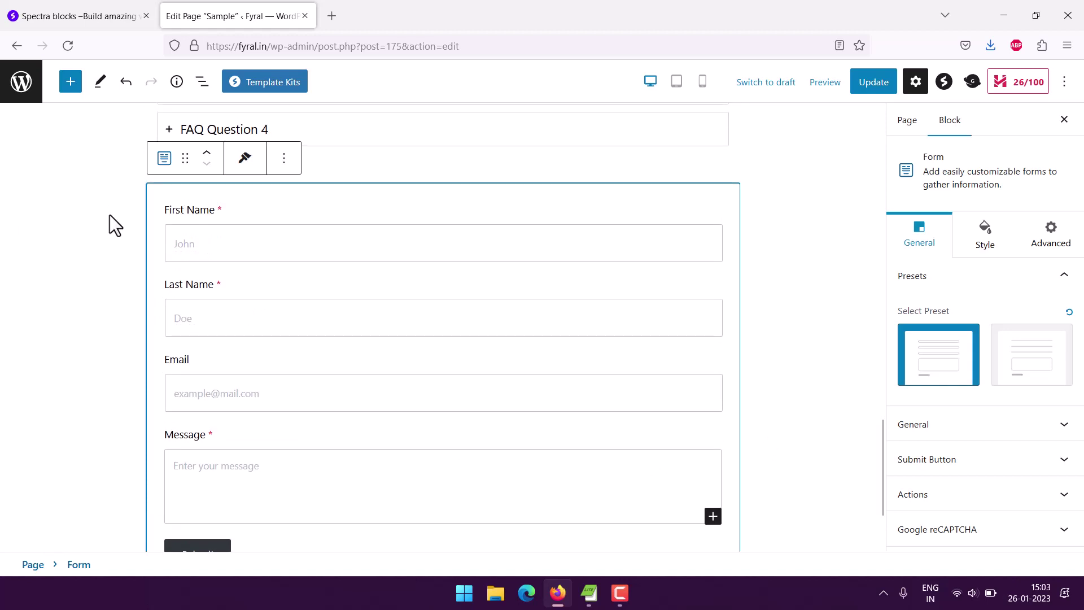
Step: Remove the contact form and add a 'What is FAQ?' item to the FAQ
{"action": "left_click", "coordinate": [284, 158]}
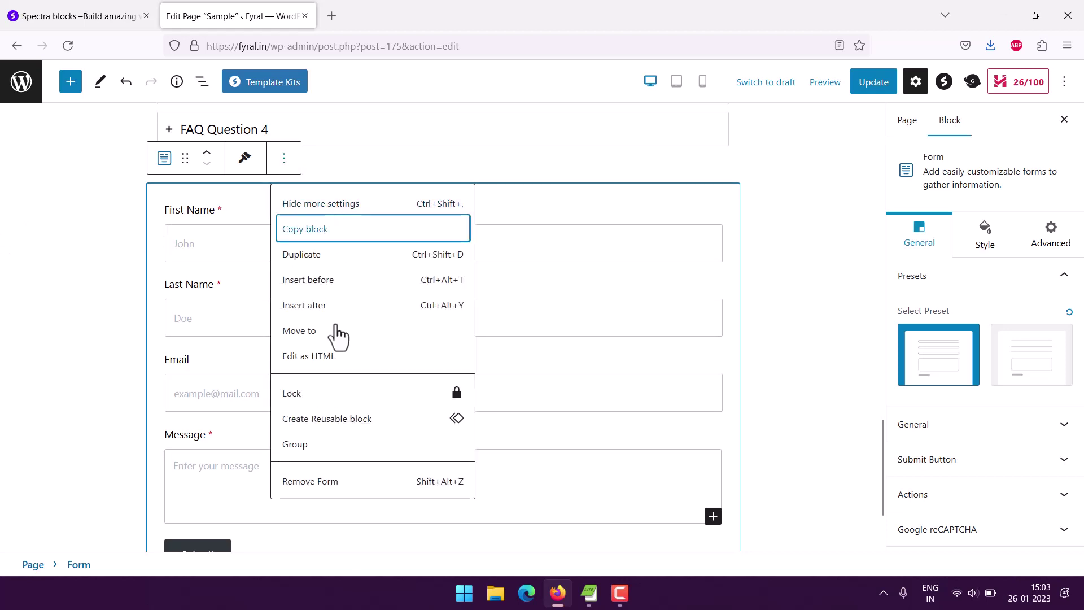
{"action": "left_click", "coordinate": [325, 482]}
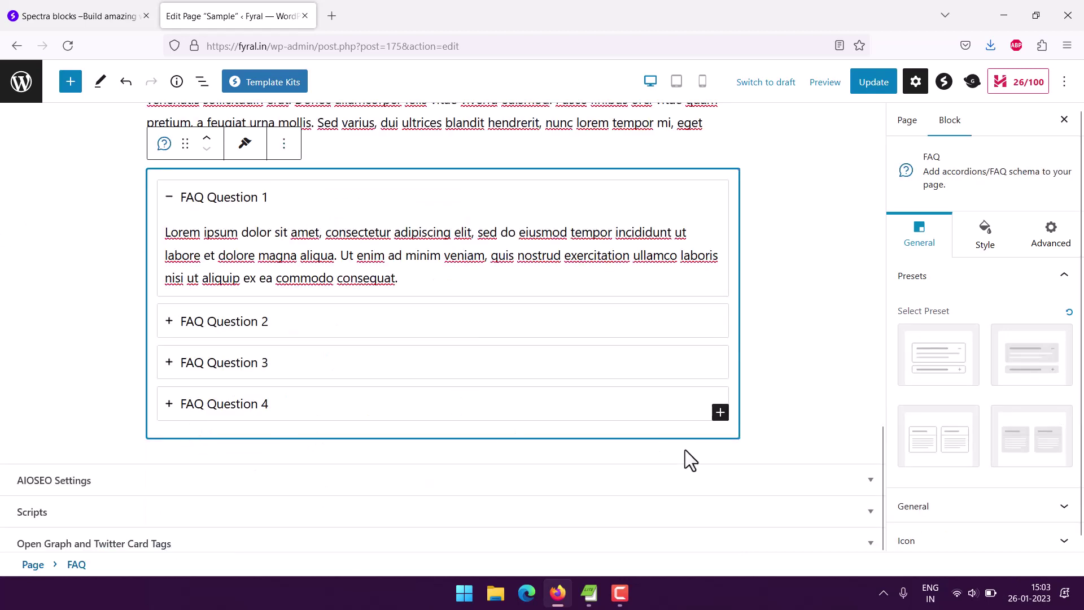
{"action": "left_click", "coordinate": [720, 413]}
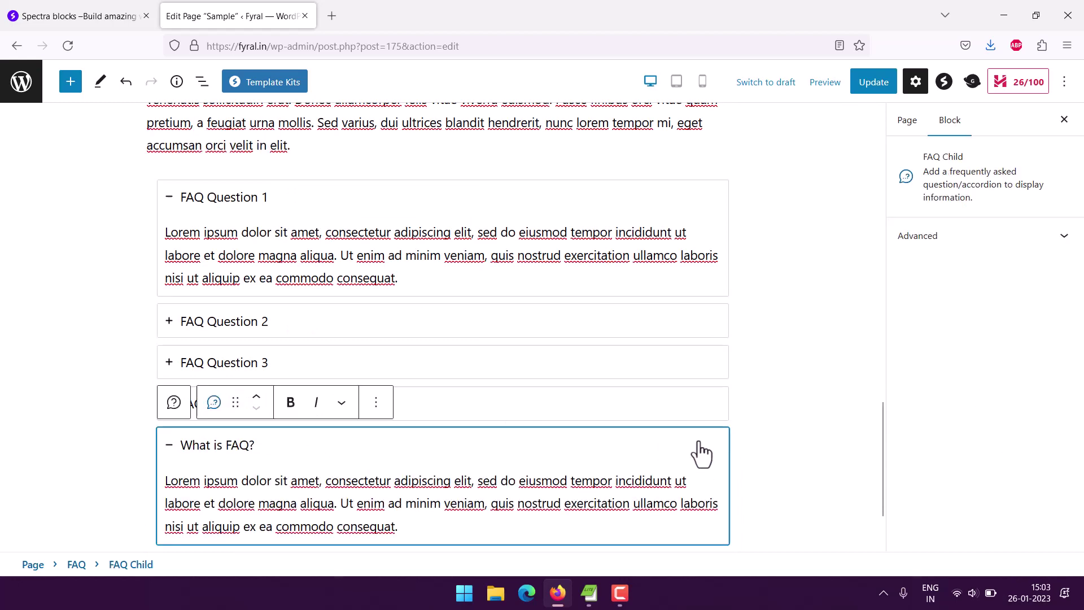
{"action": "left_click", "coordinate": [828, 440]}
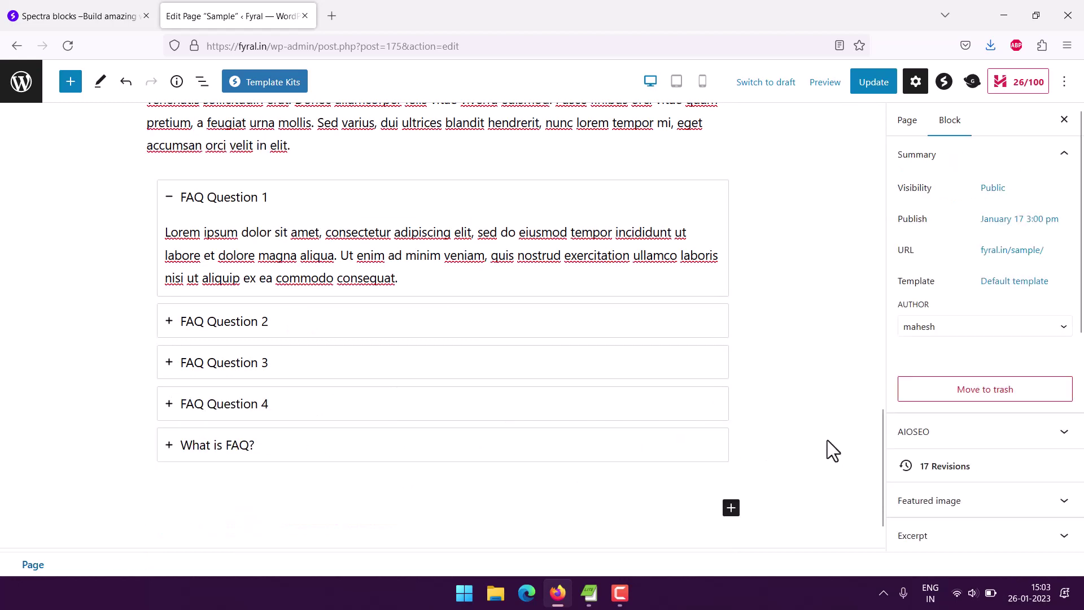
{"action": "left_click", "coordinate": [731, 509]}
Step: Place a Spectra Newsletter Form (Name, Email, Submit) below the FAQ with the first style preset
{"action": "left_click", "coordinate": [847, 475]}
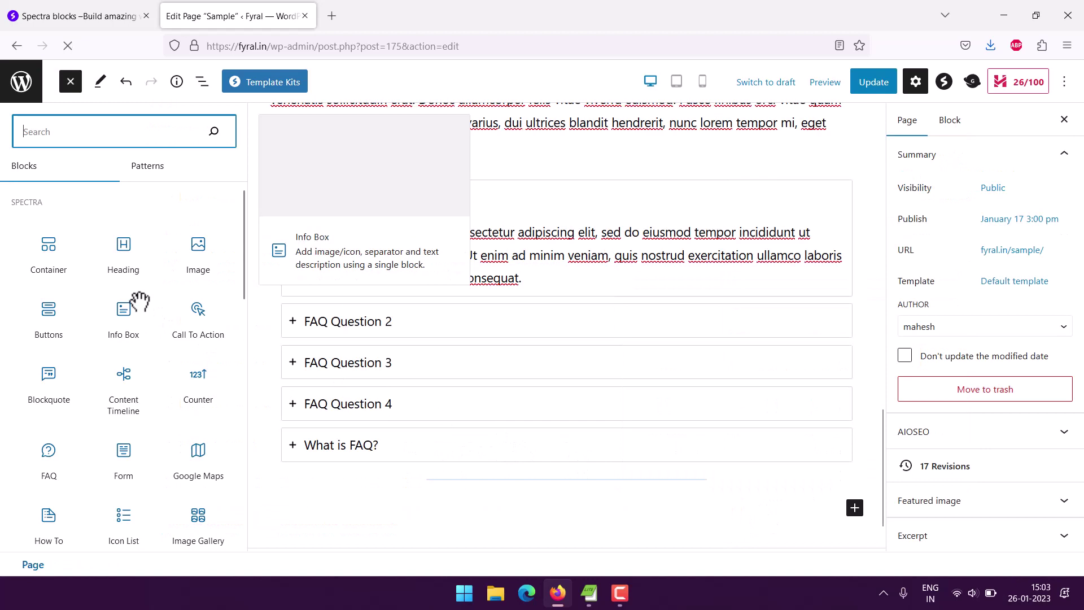
{"action": "left_click_drag", "start_coordinate": [127, 448], "coordinate": [281, 429]}
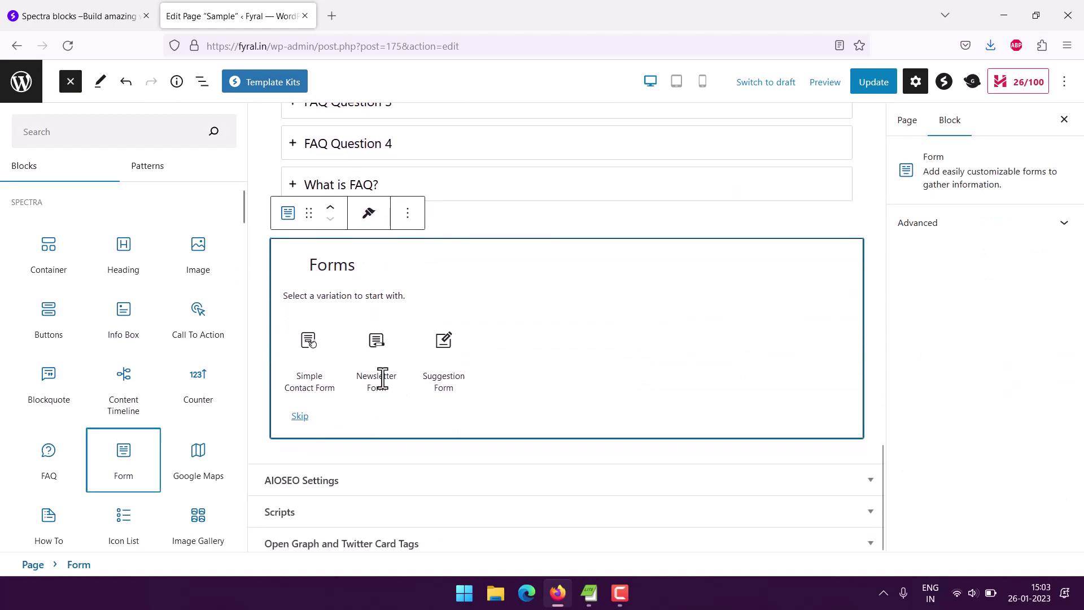
{"action": "key", "text": "Escape"}
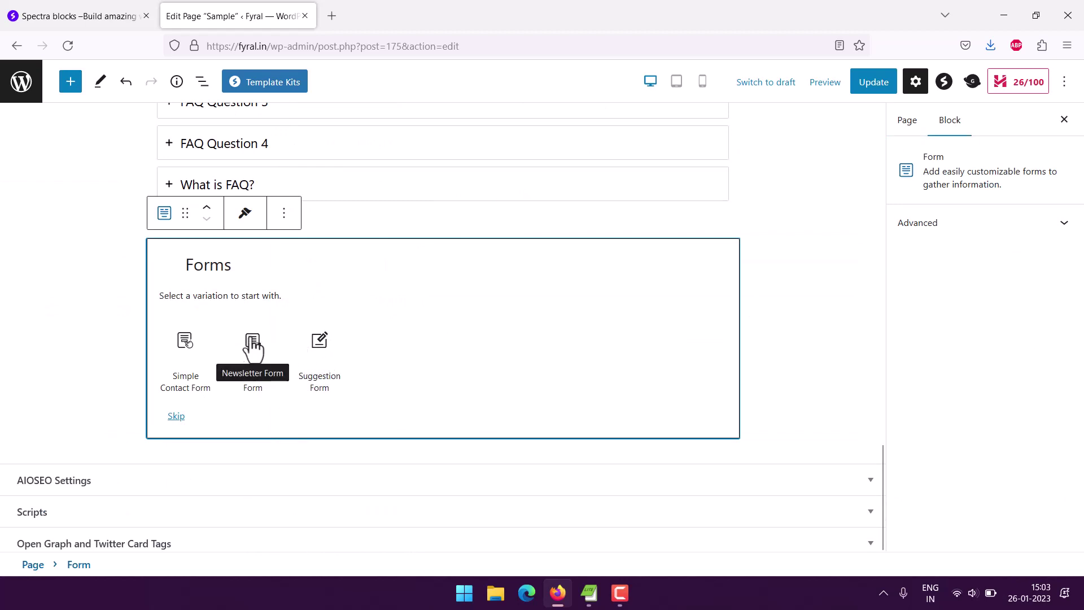
{"action": "left_click", "coordinate": [165, 333]}
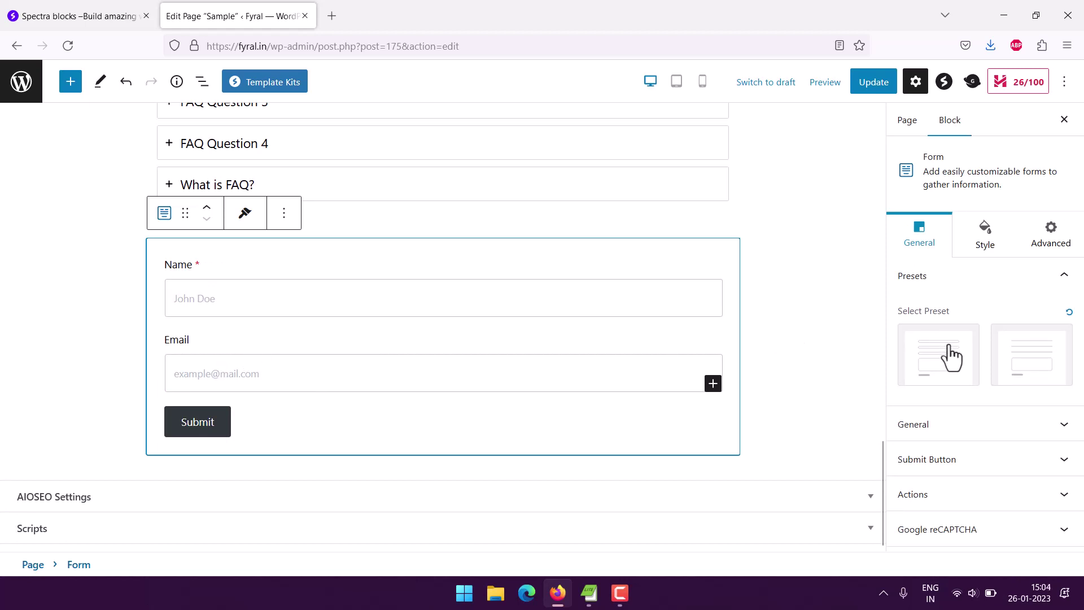
{"action": "left_click", "coordinate": [1029, 363]}
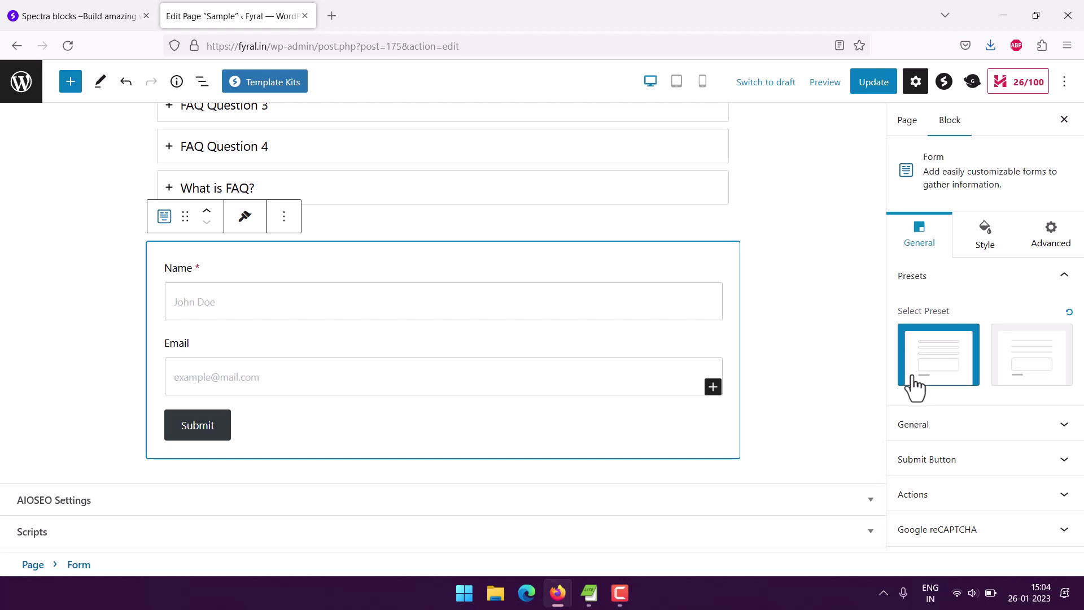
Step: Update the Sample page and check the Name/Email newsletter form on the live page
{"action": "left_click", "coordinate": [875, 86]}
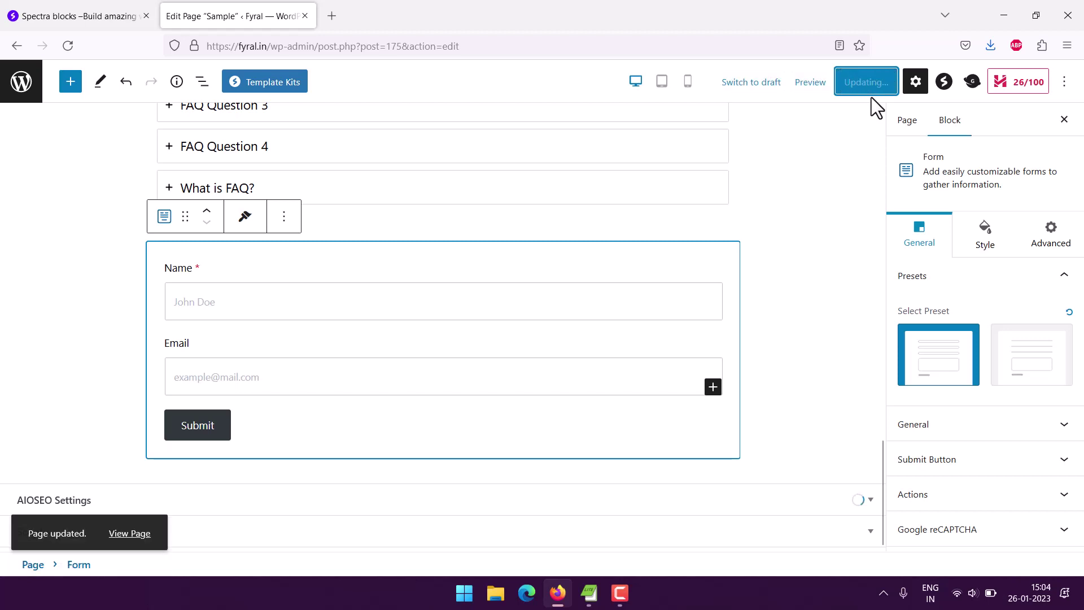
{"action": "right_click", "coordinate": [129, 531]}
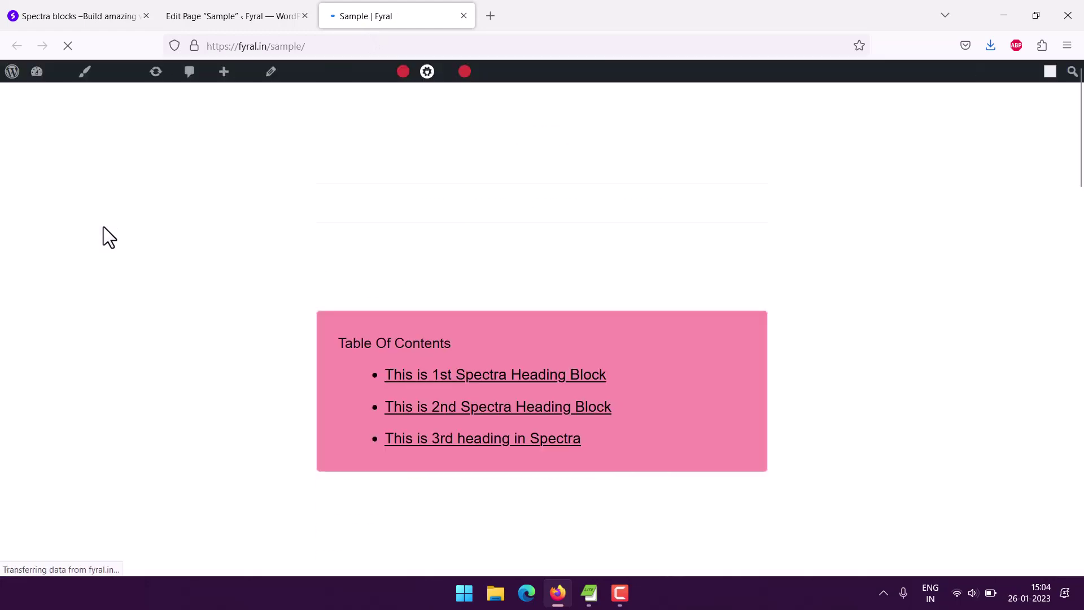
{"action": "scroll", "coordinate": [274, 254], "scroll_direction": "down", "scroll_amount": 10}
{"action": "scroll", "coordinate": [273, 254], "scroll_direction": "down", "scroll_amount": 10}
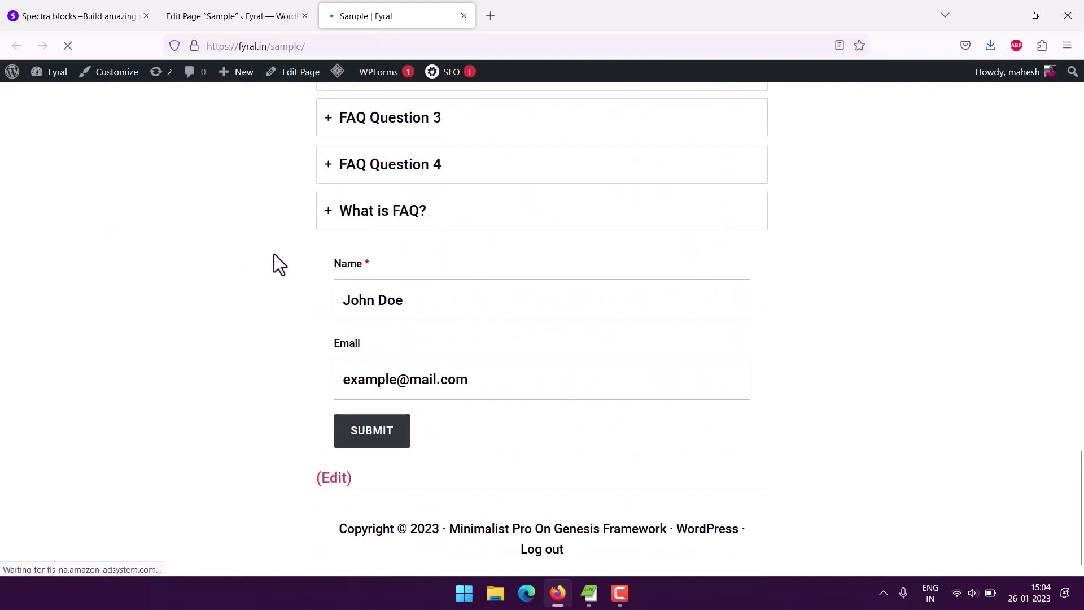
{"action": "left_click", "coordinate": [394, 293]}
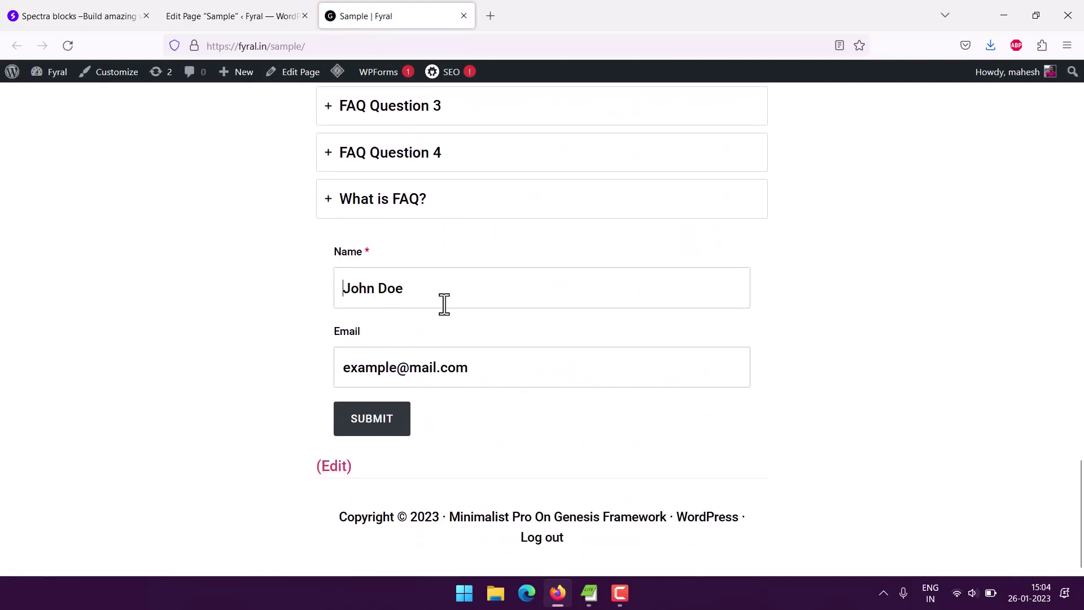
Step: Back in the editor, delete the newsletter Form block with Remove Form
{"action": "left_click", "coordinate": [467, 18]}
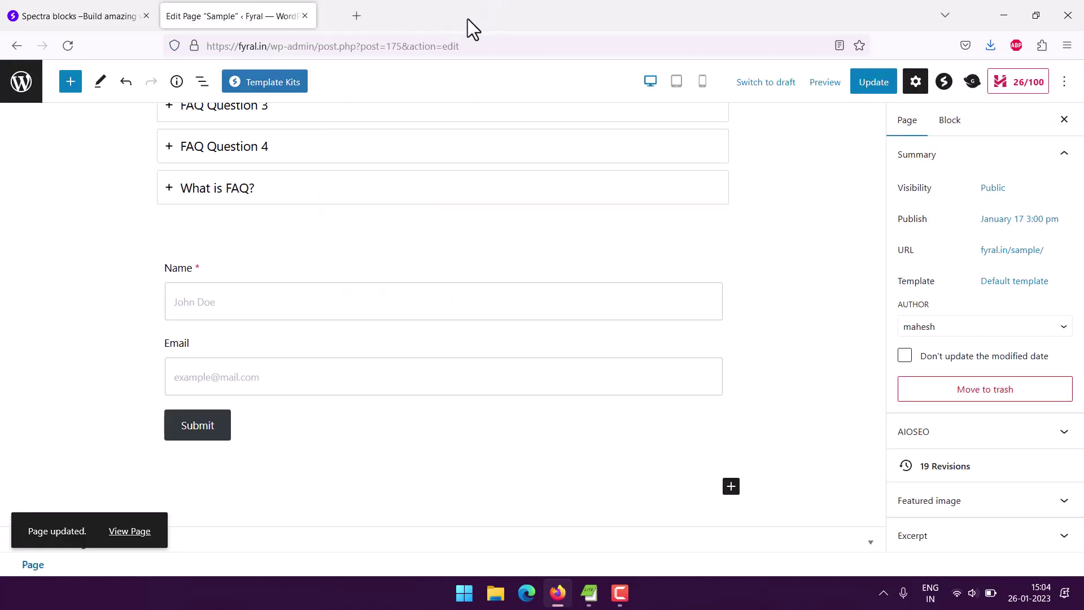
{"action": "left_click", "coordinate": [256, 273]}
{"action": "left_click", "coordinate": [314, 408]}
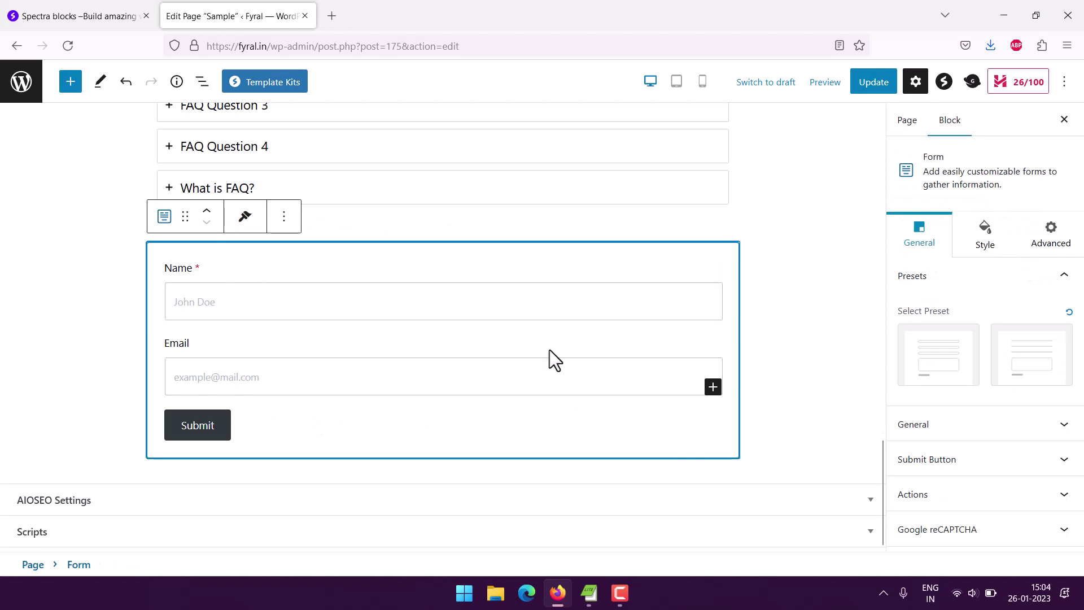
{"action": "left_click", "coordinate": [285, 222]}
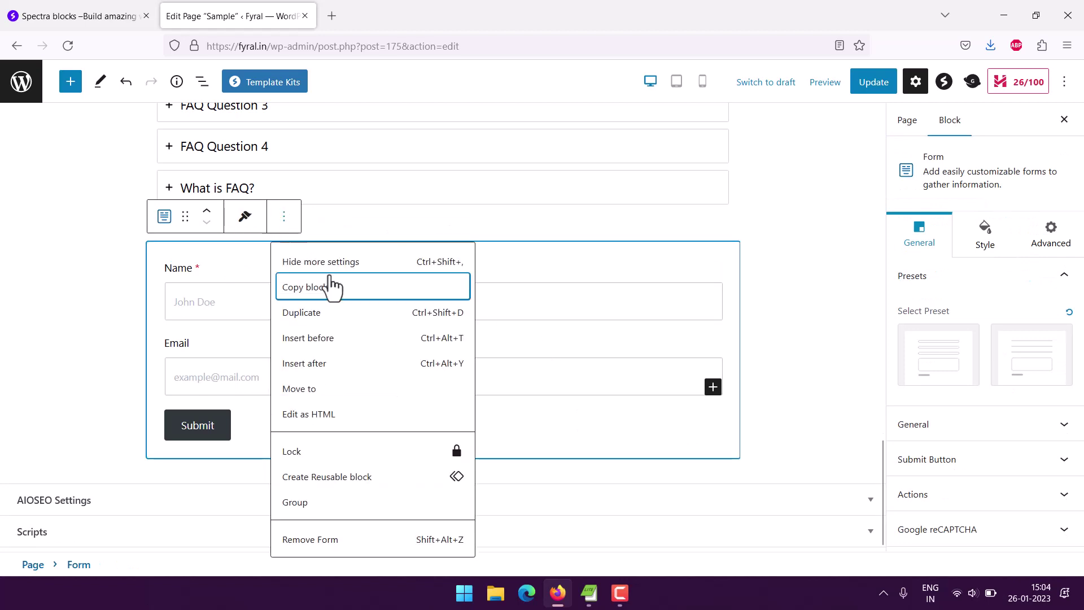
{"action": "left_click", "coordinate": [347, 542]}
Step: Insert a Spectra Form block below the FAQ using the Suggestion Form variation
{"action": "left_click", "coordinate": [736, 417]}
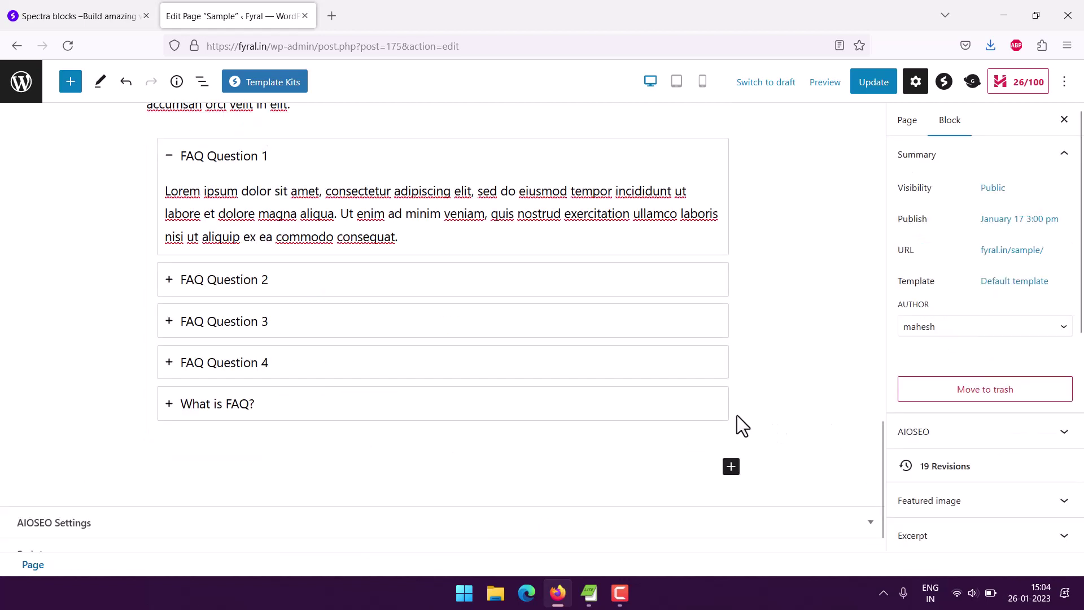
{"action": "left_click", "coordinate": [729, 468]}
{"action": "left_click", "coordinate": [787, 441]}
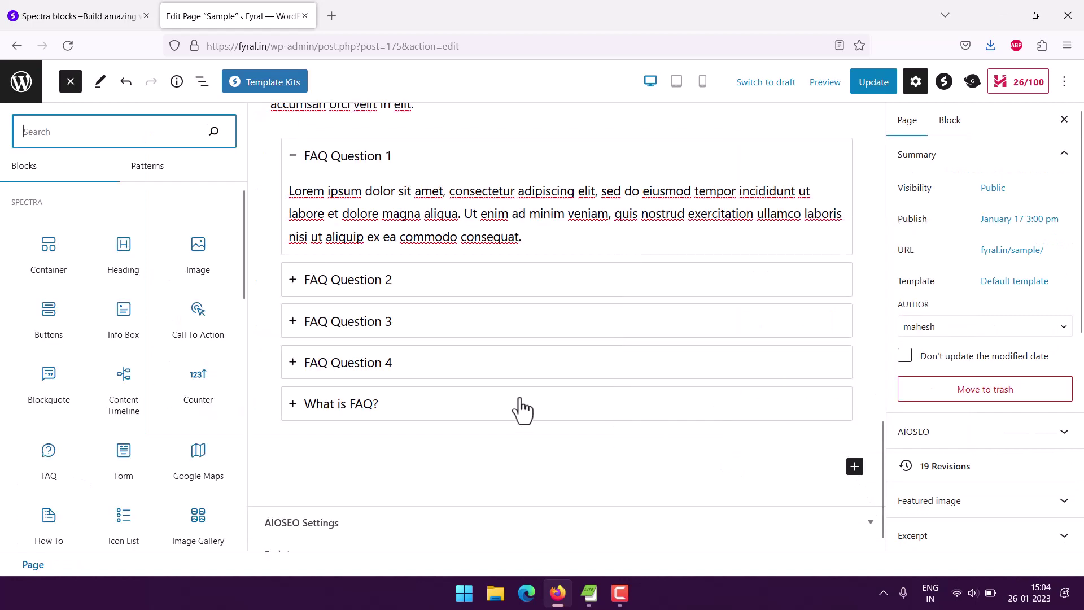
{"action": "left_click", "coordinate": [123, 449]}
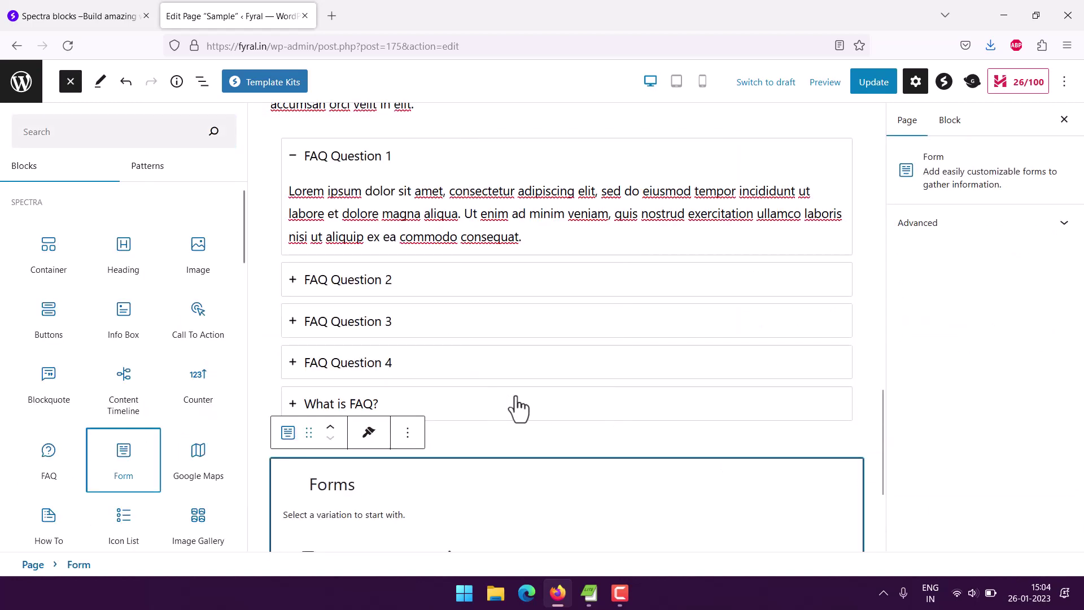
{"action": "scroll", "coordinate": [774, 463], "scroll_direction": "down", "scroll_amount": 2}
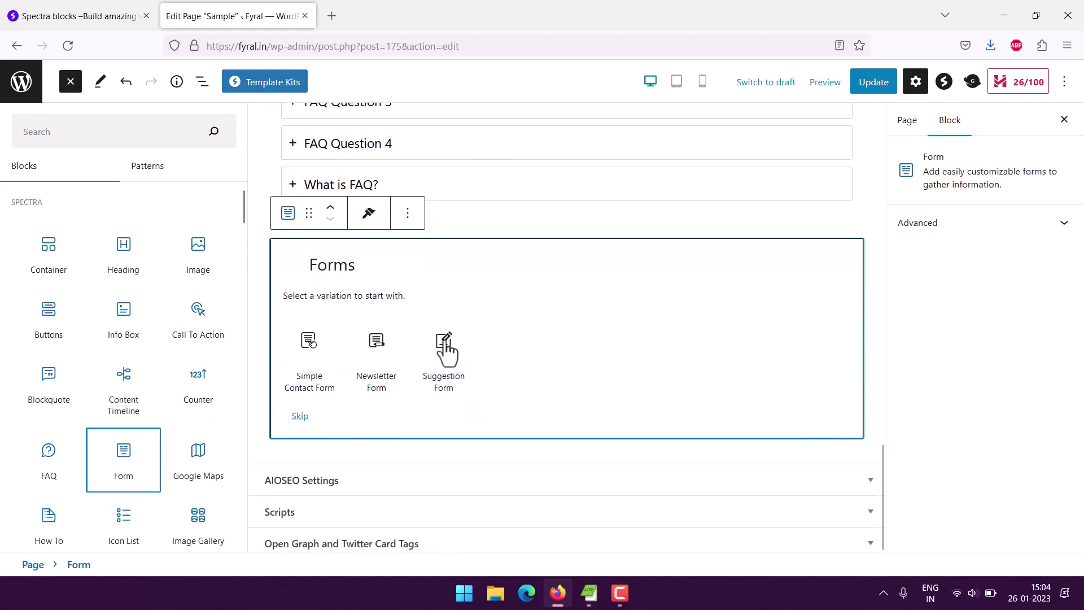
{"action": "left_click", "coordinate": [523, 344]}
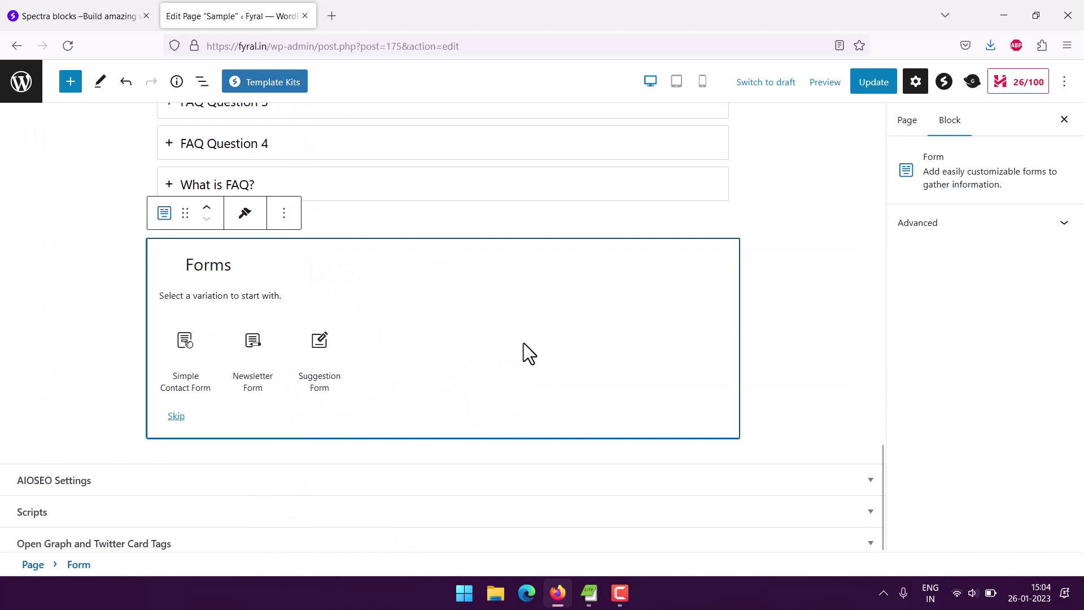
{"action": "left_click", "coordinate": [320, 344]}
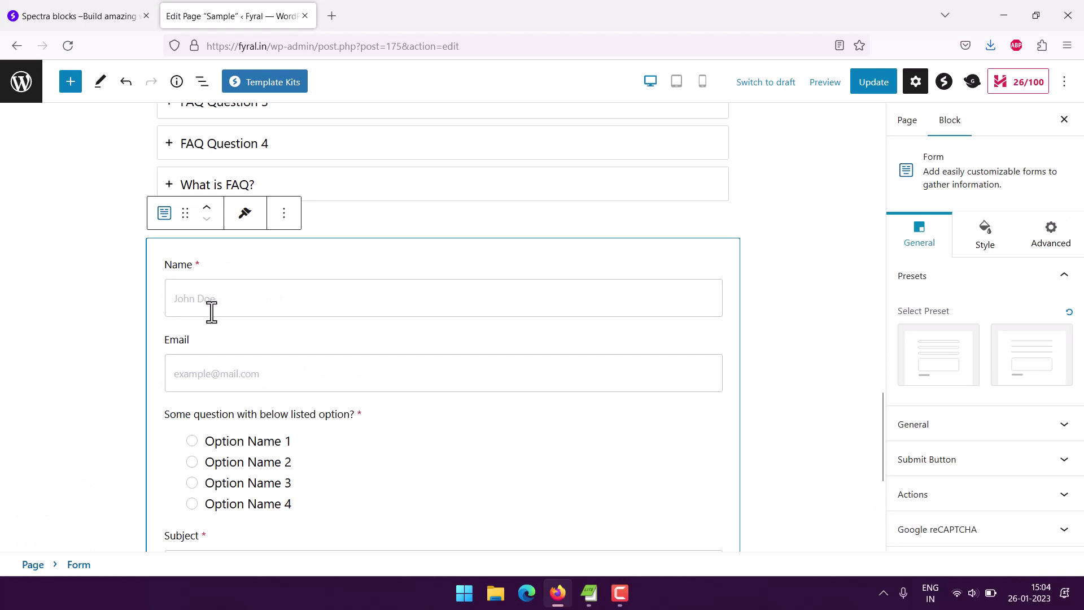
Step: Look over the suggestion form, selecting part of the radio question's label text
{"action": "scroll", "coordinate": [385, 300], "scroll_direction": "down", "scroll_amount": 2}
{"action": "scroll", "coordinate": [385, 300], "scroll_direction": "down", "scroll_amount": 3}
{"action": "scroll", "coordinate": [385, 300], "scroll_direction": "up", "scroll_amount": 3}
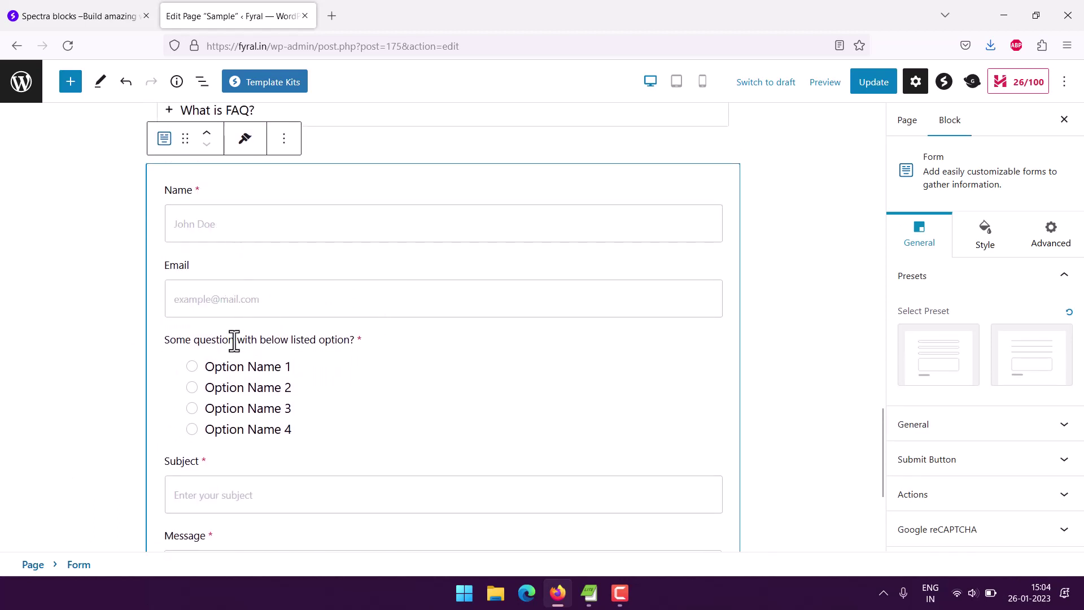
{"action": "left_click_drag", "start_coordinate": [192, 339], "coordinate": [344, 339]}
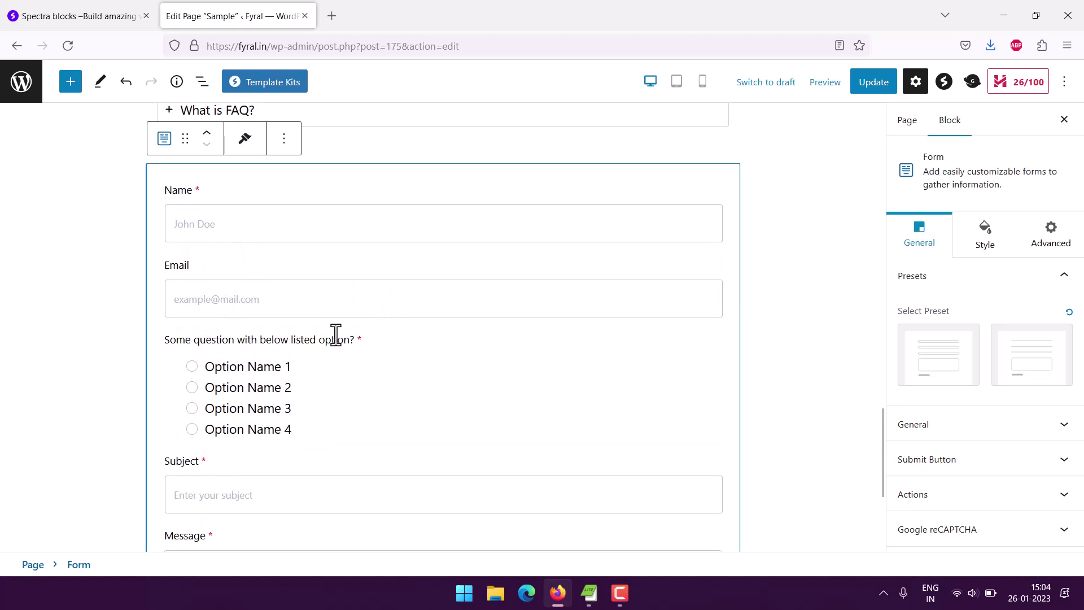
{"action": "left_click", "coordinate": [110, 345]}
{"action": "scroll", "coordinate": [59, 292], "scroll_direction": "down", "scroll_amount": 1}
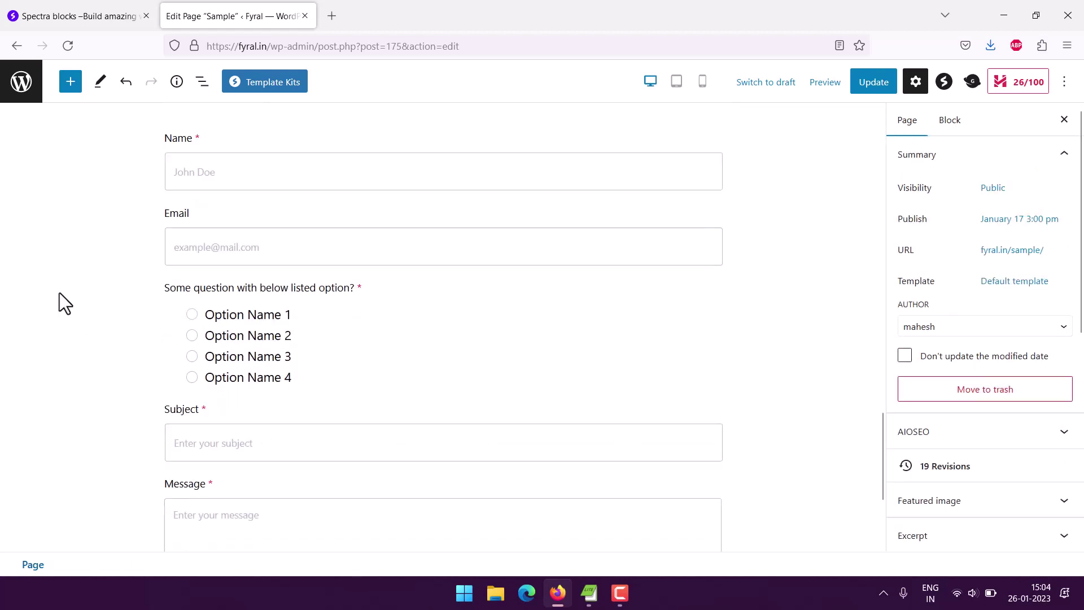
{"action": "scroll", "coordinate": [59, 293], "scroll_direction": "down", "scroll_amount": 2}
Step: Move the Subject field up three places above Name, then select the Form block
{"action": "left_click", "coordinate": [218, 313]}
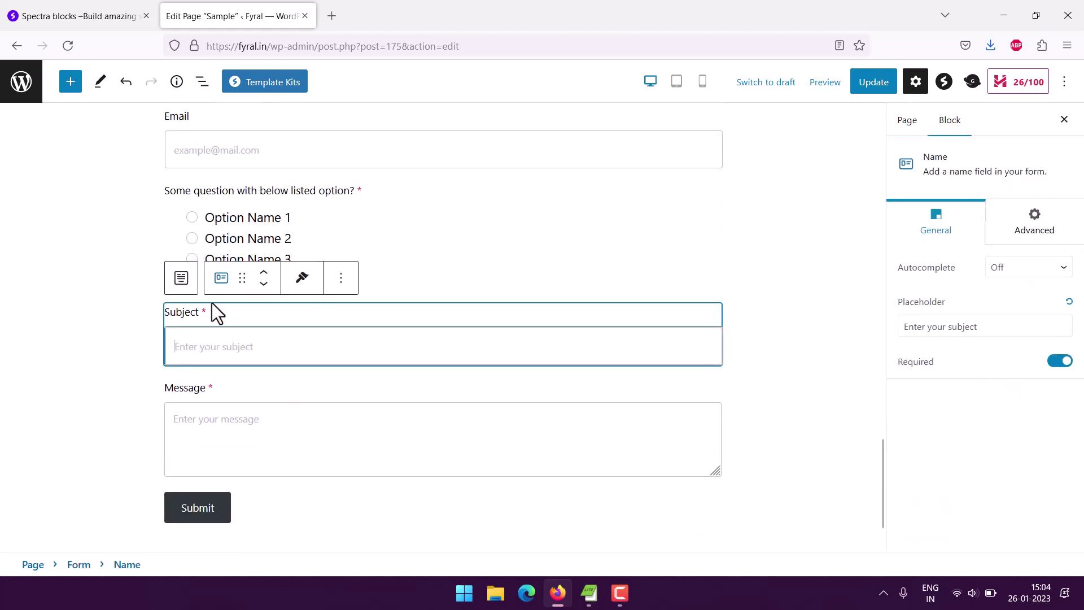
{"action": "left_click", "coordinate": [264, 272]}
{"action": "left_click", "coordinate": [264, 272]}
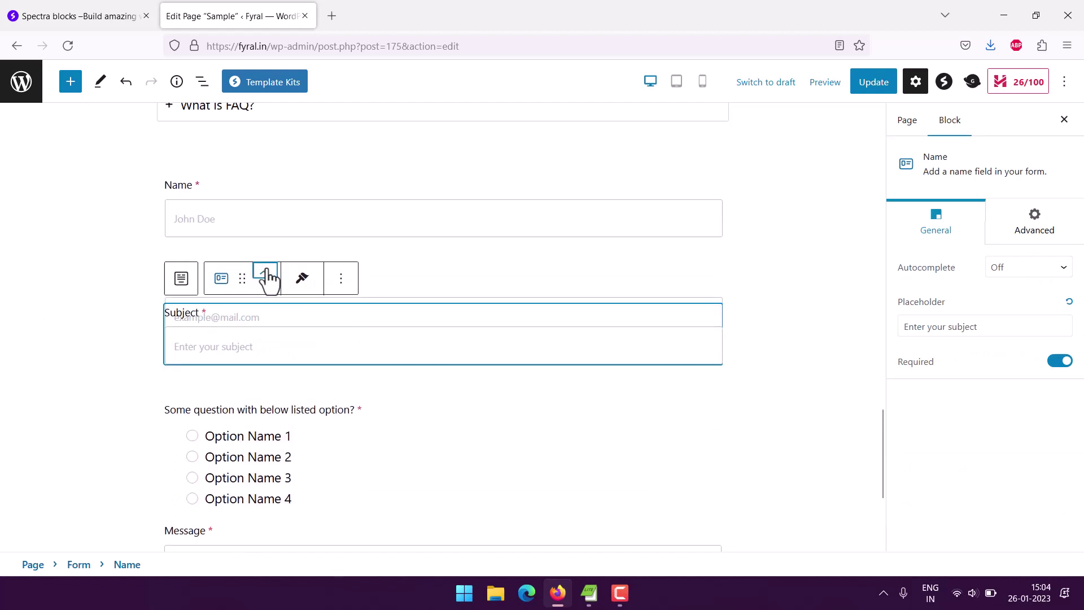
{"action": "left_click", "coordinate": [264, 272]}
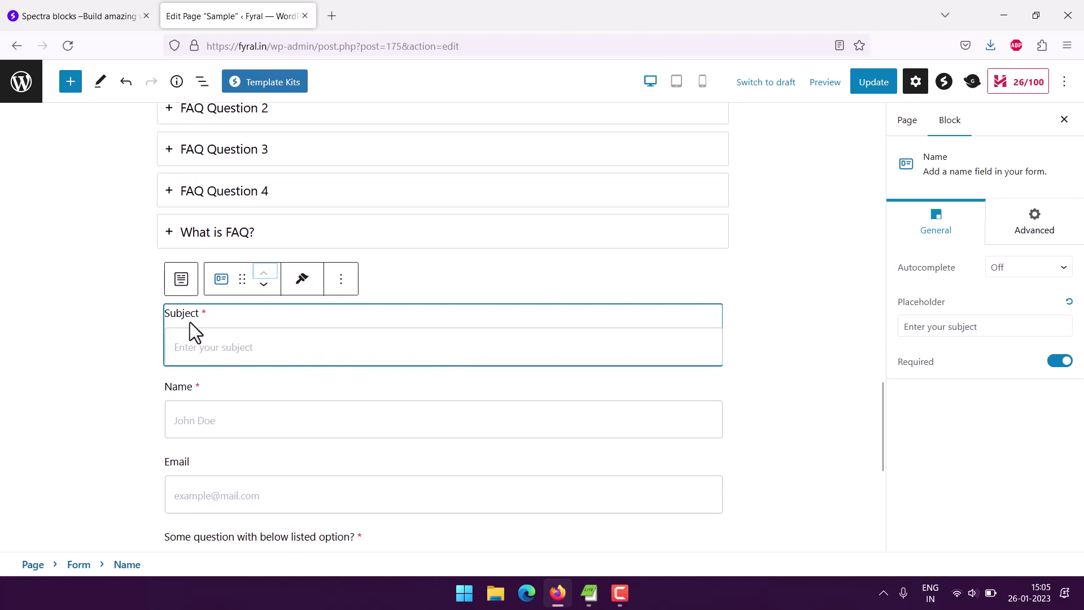
{"action": "left_click", "coordinate": [210, 316]}
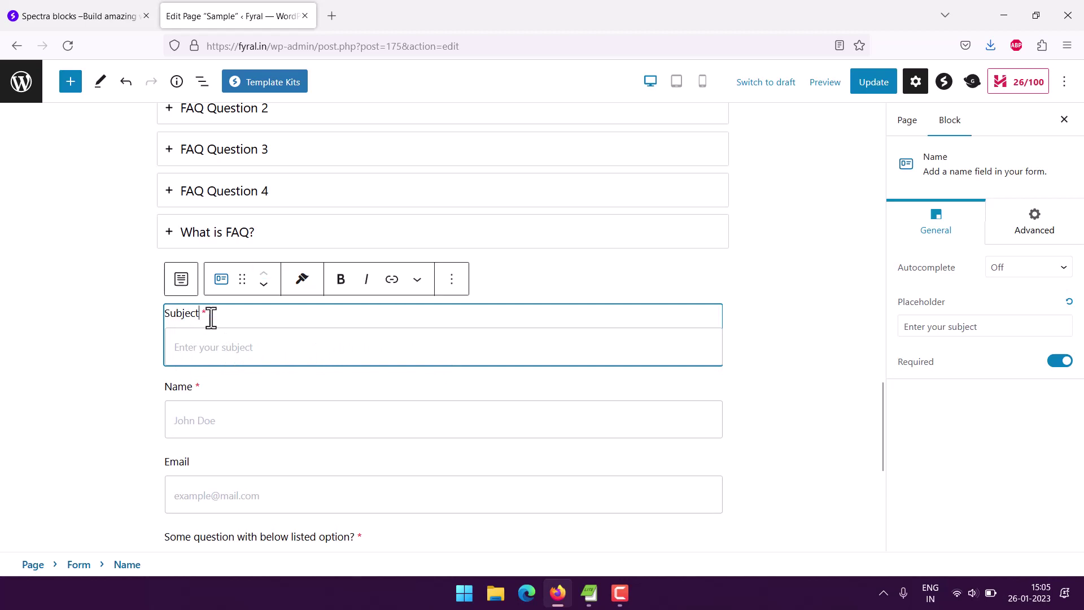
{"action": "left_click", "coordinate": [593, 337]}
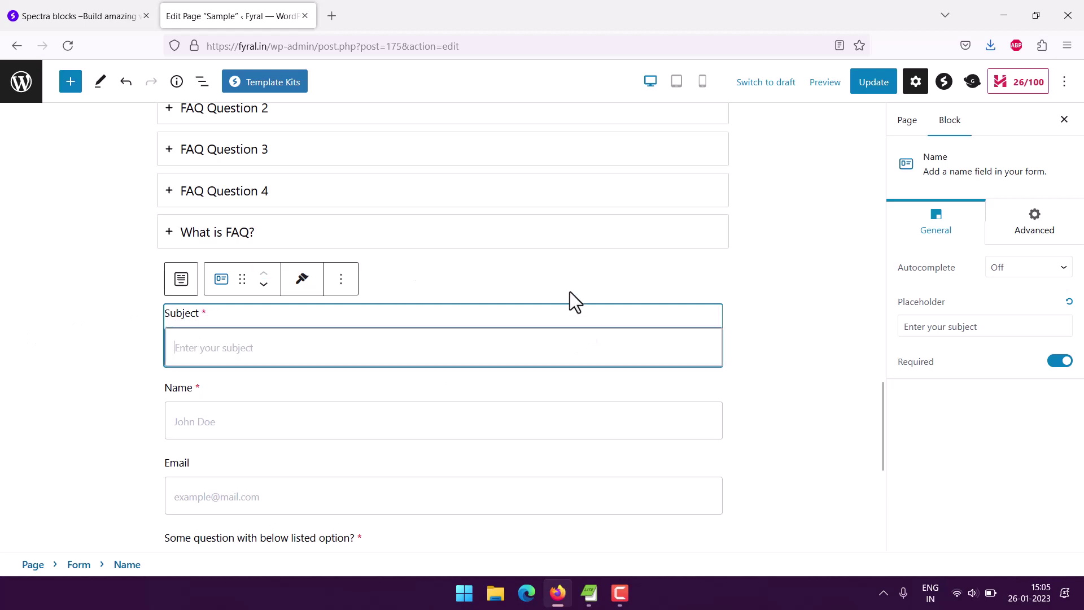
{"action": "left_click", "coordinate": [569, 290]}
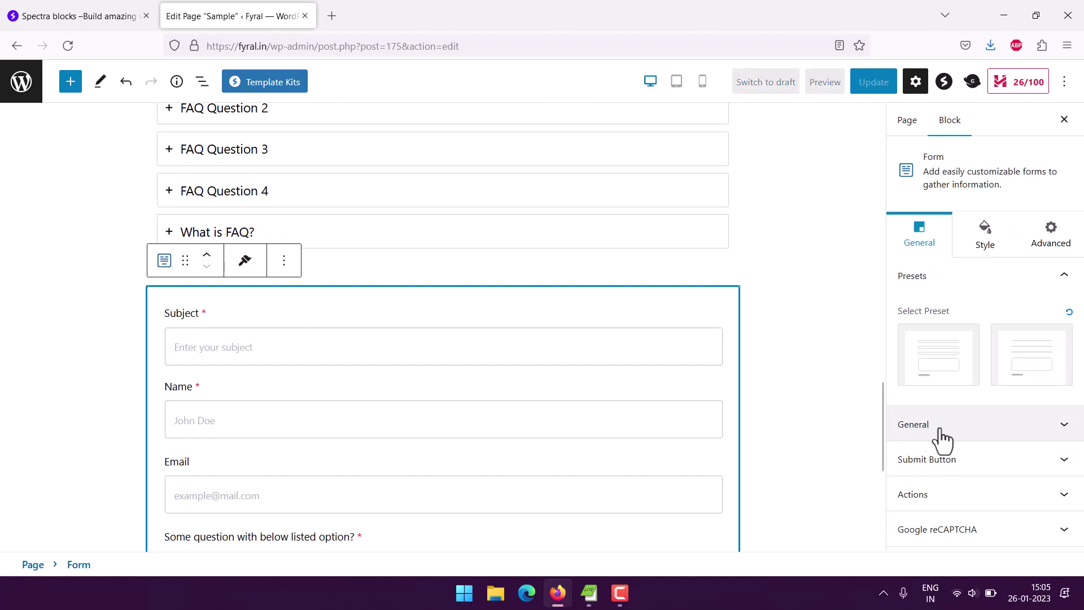
Step: Update the Sample page with the reordered form and open the live page in a new tab
{"action": "scroll", "coordinate": [5, 389], "scroll_direction": "down", "scroll_amount": 3}
{"action": "scroll", "coordinate": [4, 378], "scroll_direction": "down", "scroll_amount": 5}
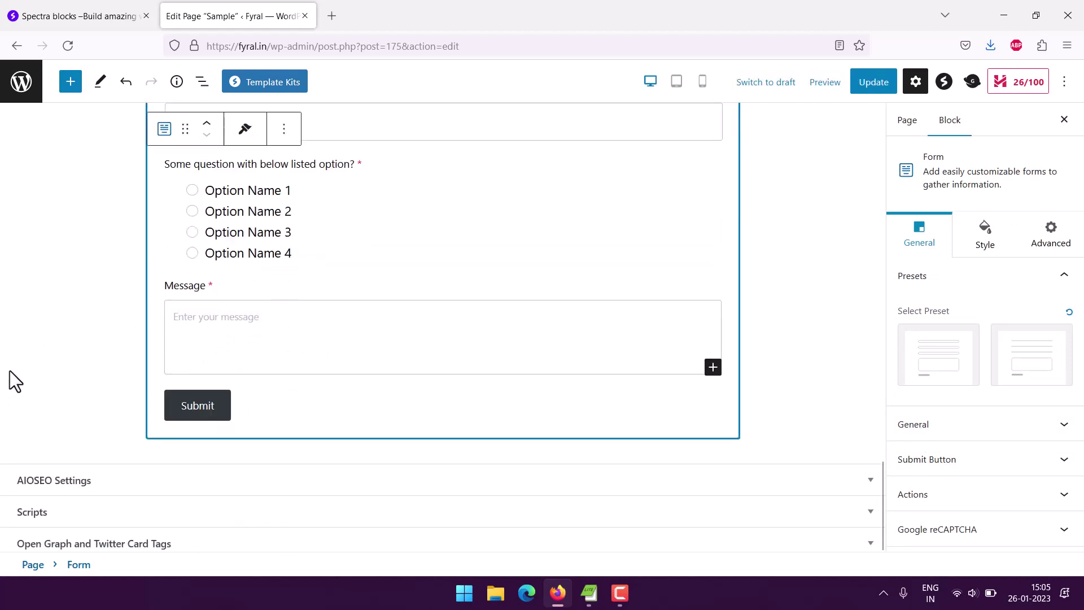
{"action": "left_click", "coordinate": [869, 83]}
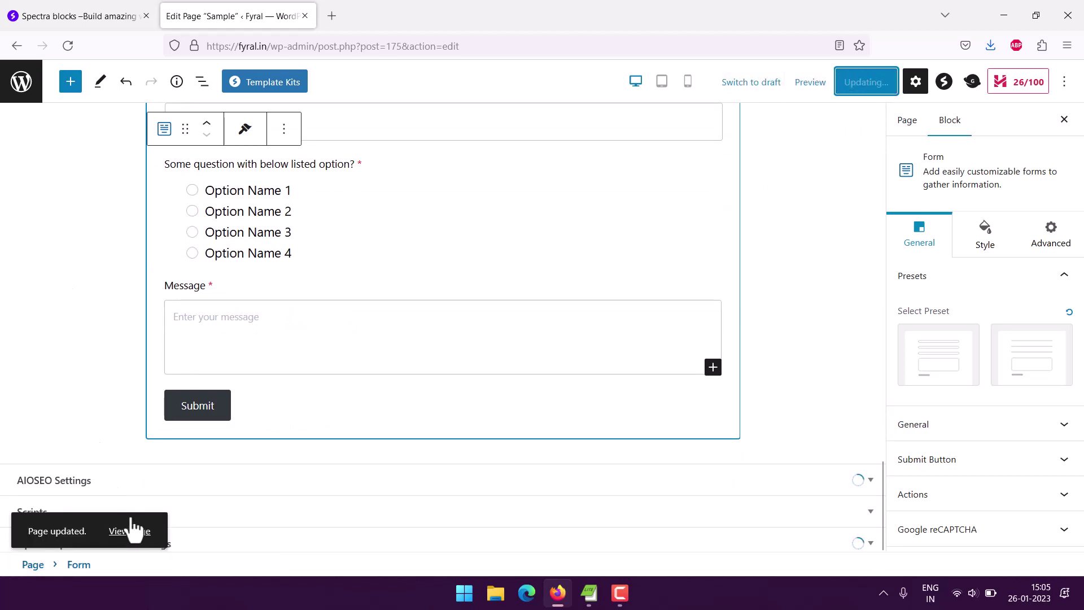
{"action": "right_click", "coordinate": [129, 530]}
{"action": "left_click", "coordinate": [140, 316]}
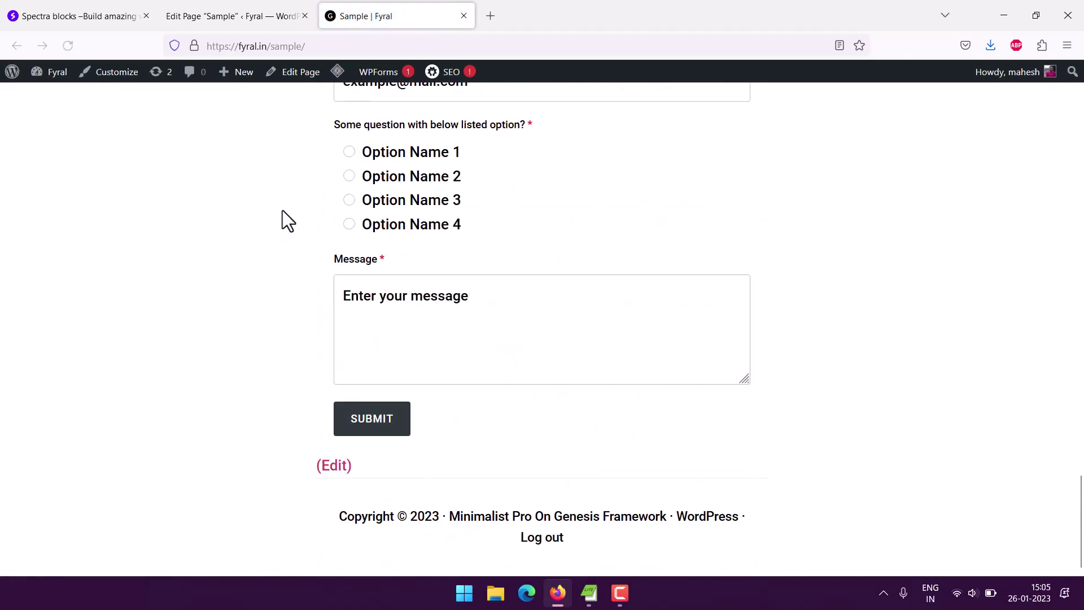
Step: Try the live suggestion form: focus Email, choose Option Name 1, and click into Message
{"action": "scroll", "coordinate": [283, 210], "scroll_direction": "up", "scroll_amount": 5}
{"action": "scroll", "coordinate": [282, 210], "scroll_direction": "up", "scroll_amount": 2}
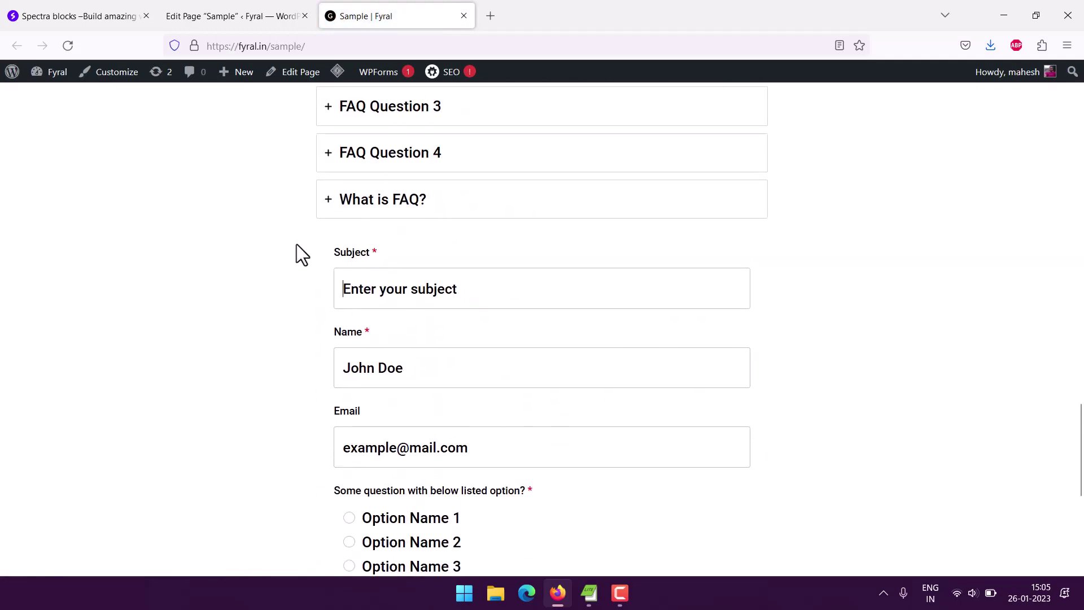
{"action": "scroll", "coordinate": [288, 237], "scroll_direction": "down", "scroll_amount": 3}
{"action": "left_click", "coordinate": [390, 186]}
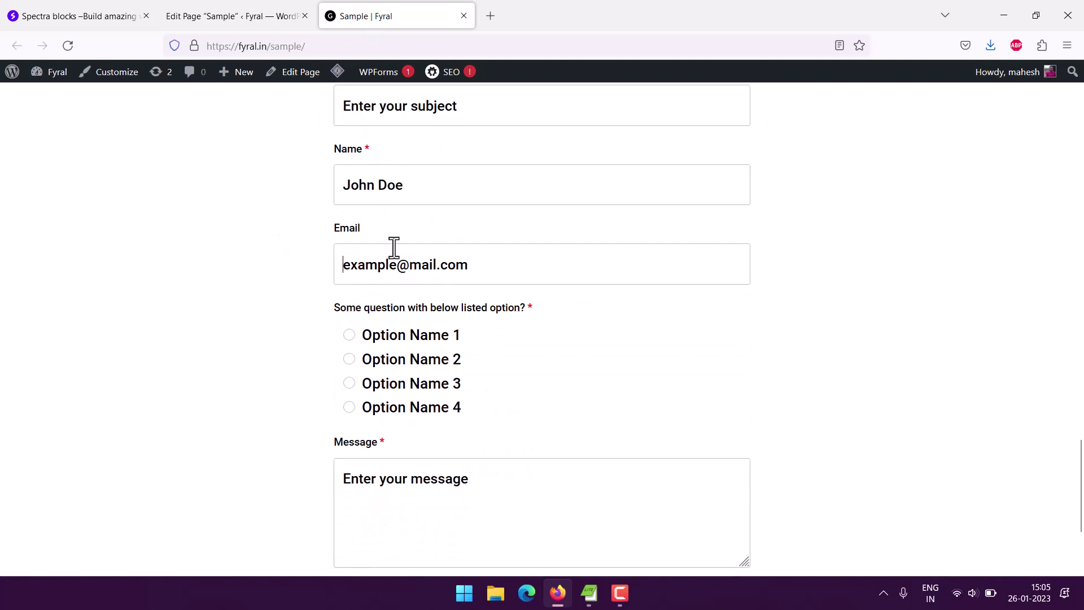
{"action": "left_click", "coordinate": [385, 339]}
{"action": "left_click", "coordinate": [379, 486]}
{"action": "scroll", "coordinate": [229, 339], "scroll_direction": "down", "scroll_amount": 3}
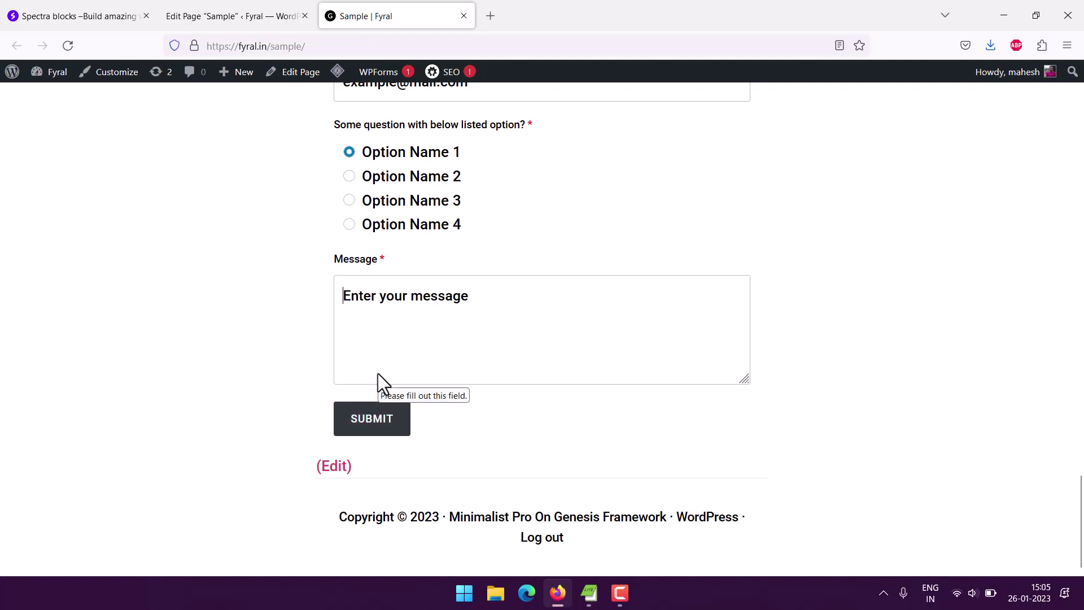
{"action": "scroll", "coordinate": [381, 359], "scroll_direction": "up", "scroll_amount": 2}
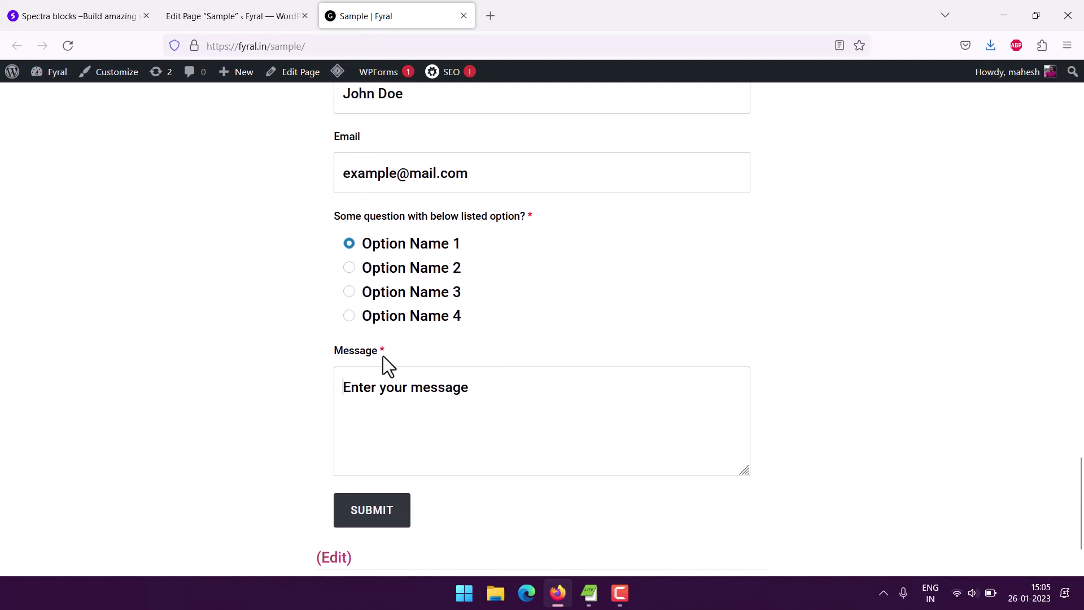
Step: Back in the editor, select the Form block and expand its email Actions settings
{"action": "left_click", "coordinate": [241, 16]}
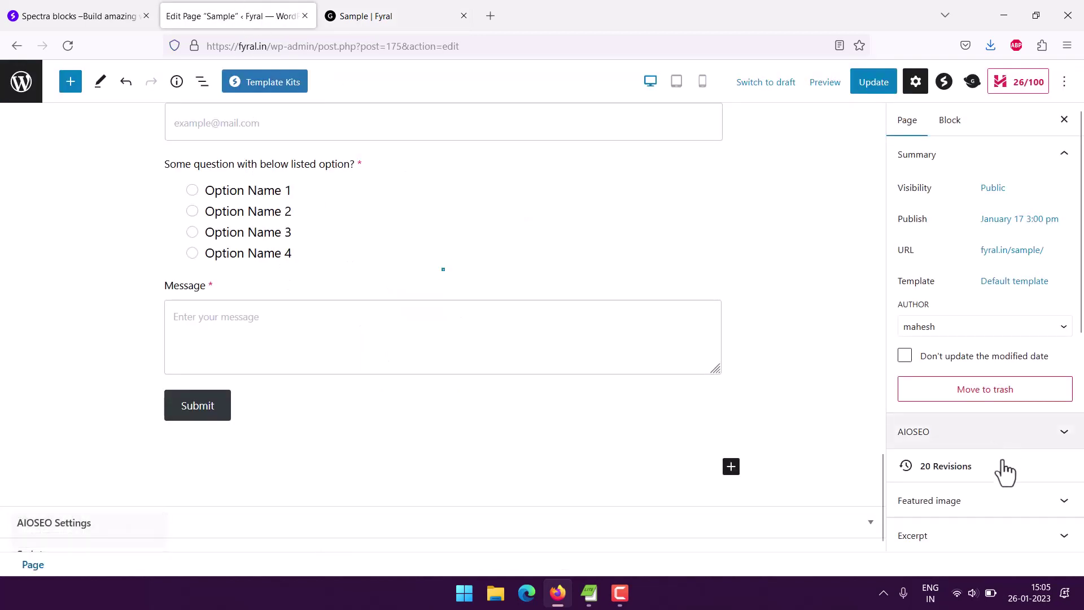
{"action": "left_click", "coordinate": [370, 413]}
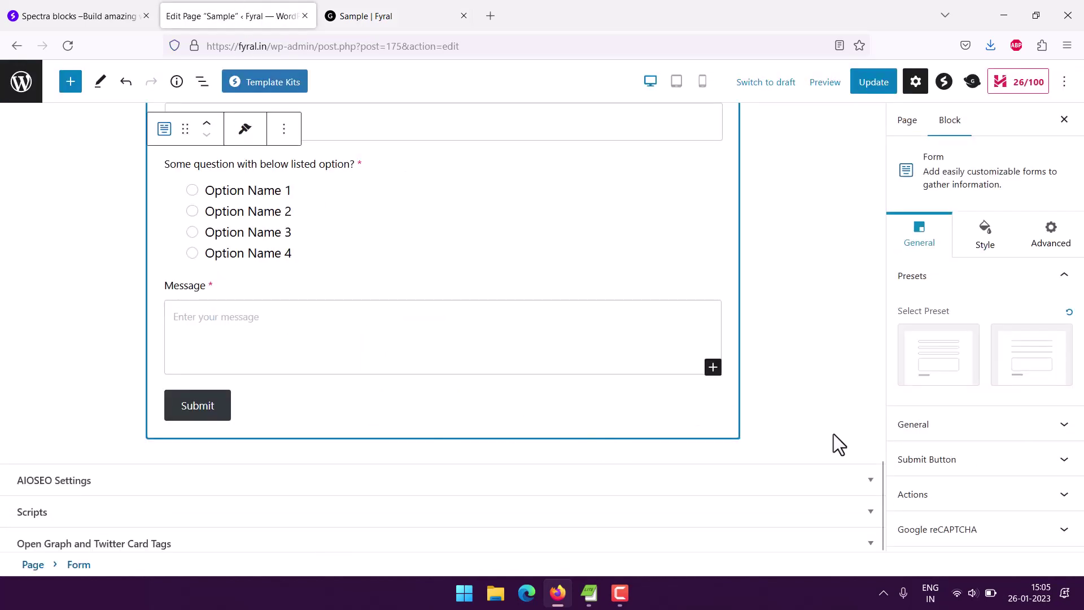
{"action": "left_click", "coordinate": [927, 494]}
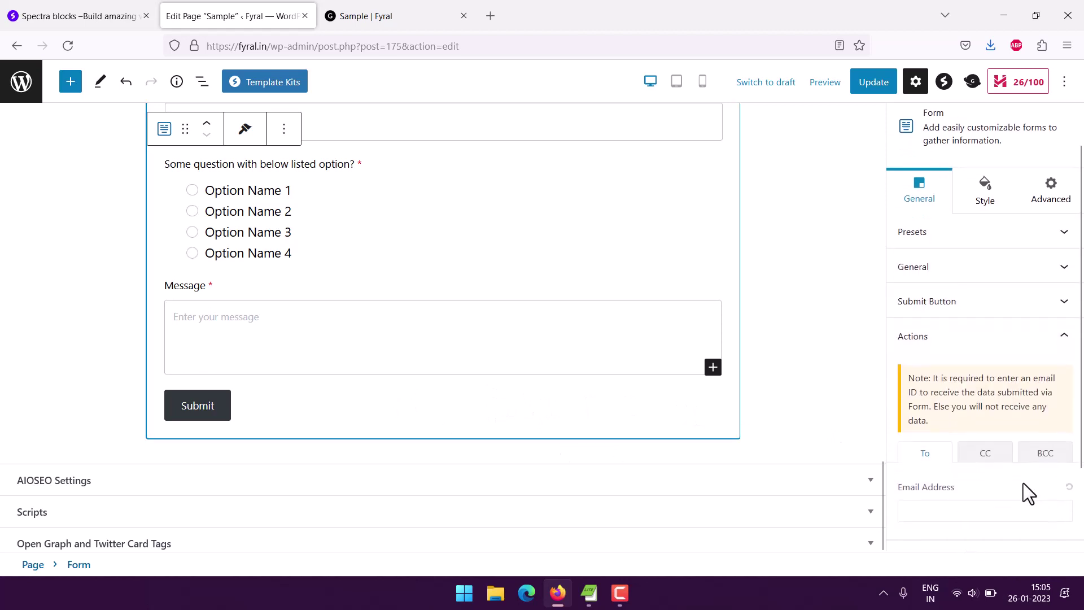
Step: Check the To, CC and BCC recipient tabs, ending on the empty CC Email Address field
{"action": "left_click", "coordinate": [934, 510]}
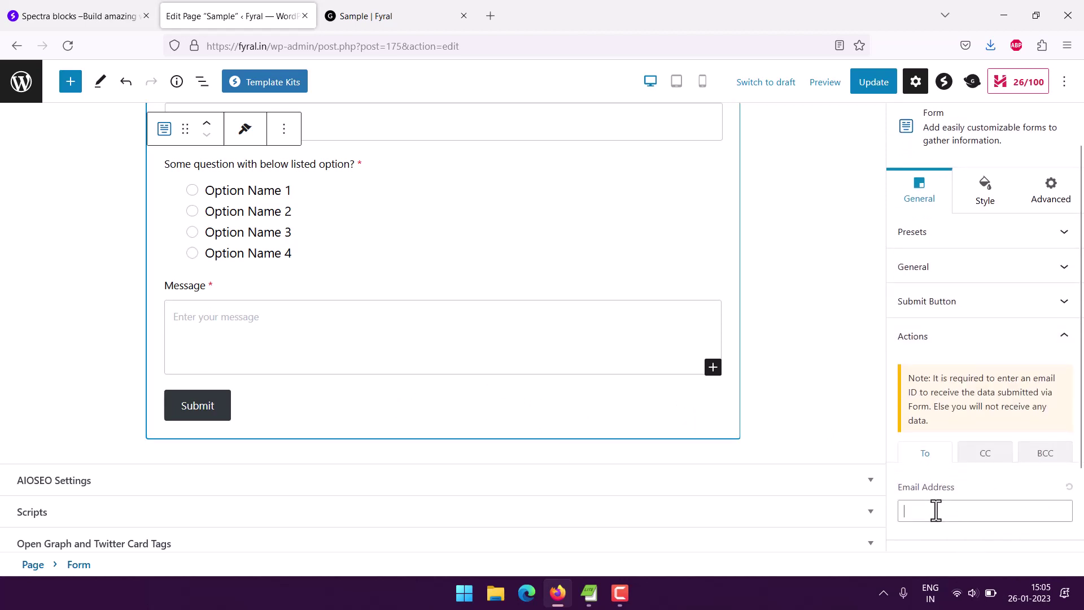
{"action": "left_click", "coordinate": [982, 456]}
{"action": "left_click", "coordinate": [1037, 456]}
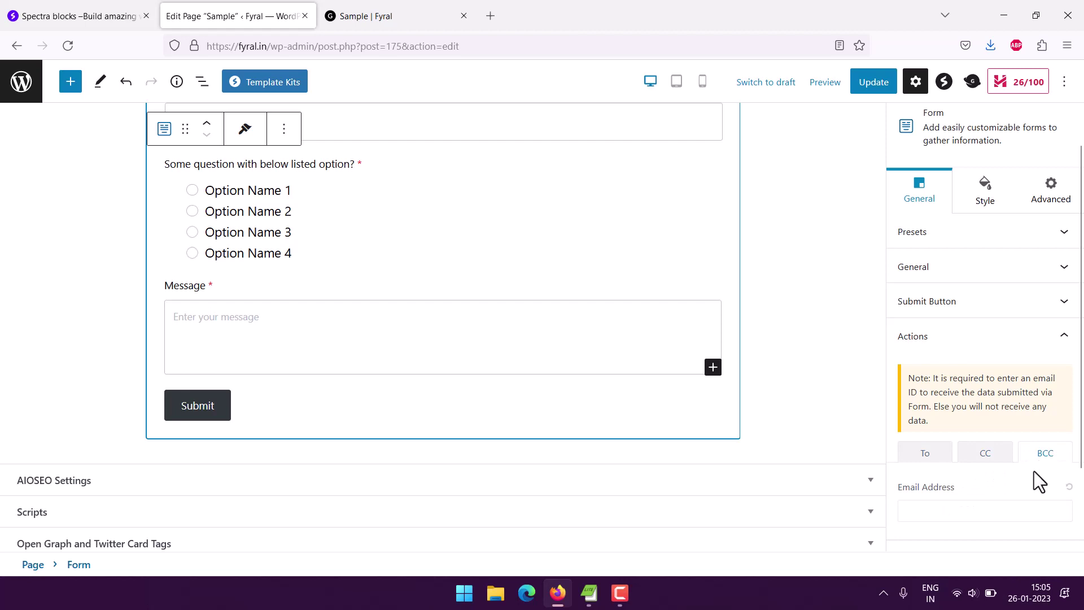
{"action": "left_click", "coordinate": [990, 459]}
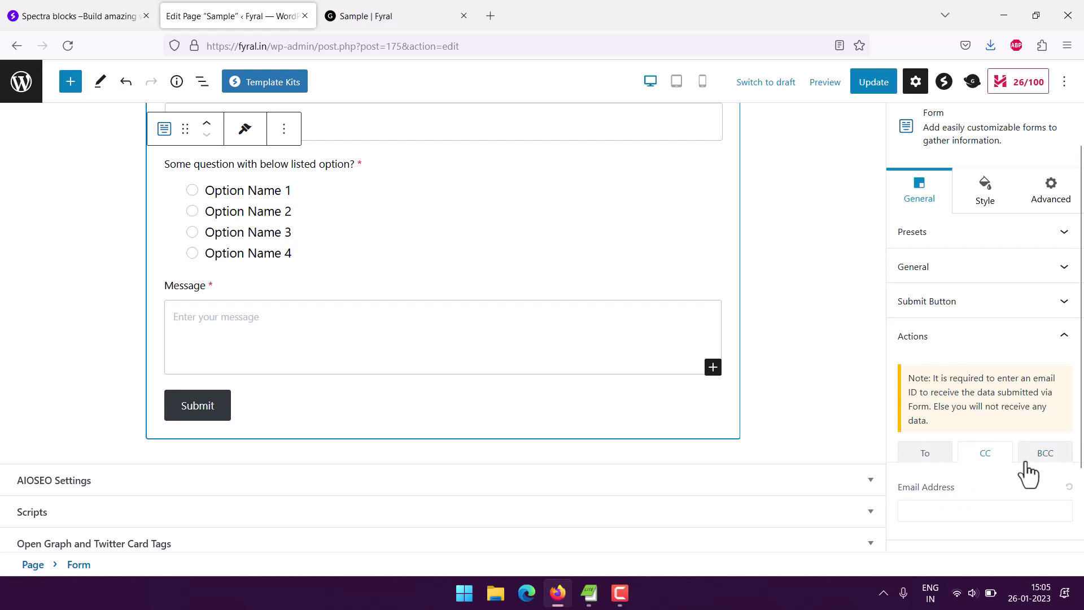
{"action": "left_click", "coordinate": [959, 508]}
{"action": "left_click", "coordinate": [972, 472]}
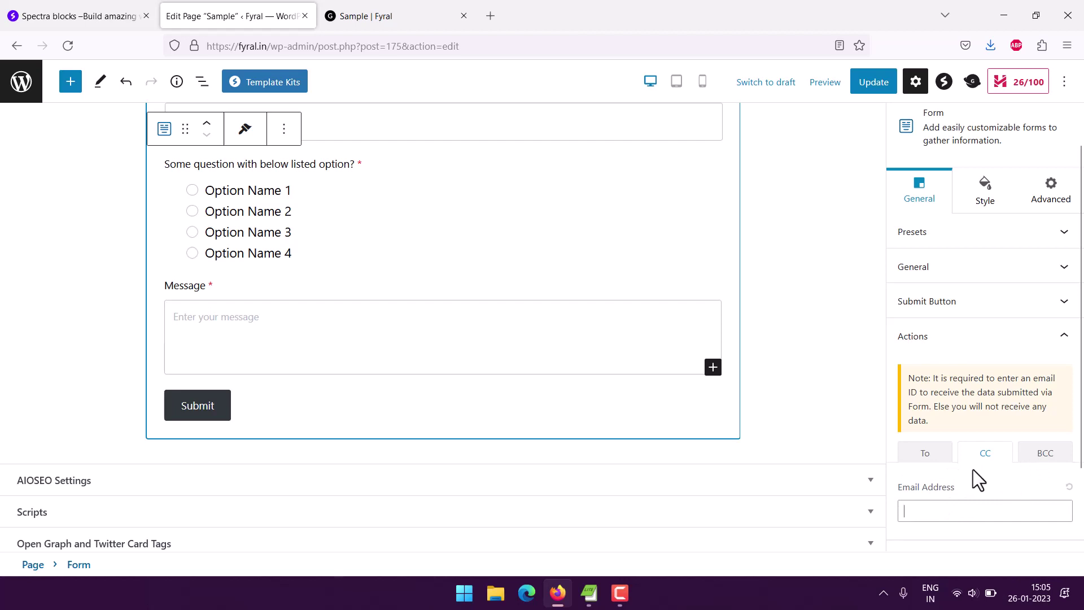
{"action": "scroll", "coordinate": [795, 419], "scroll_direction": "up", "scroll_amount": 3}
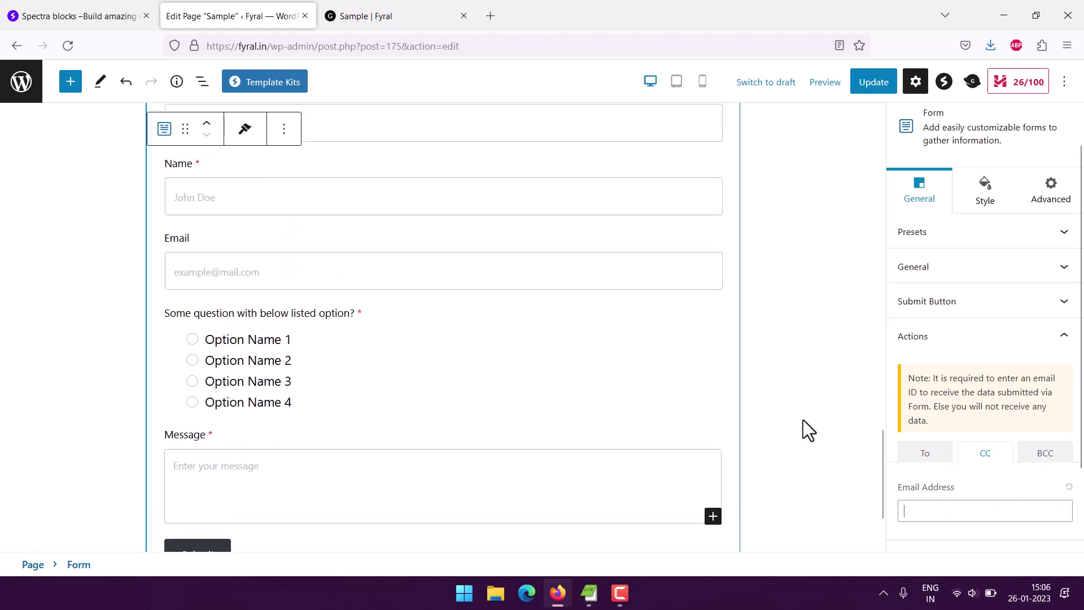